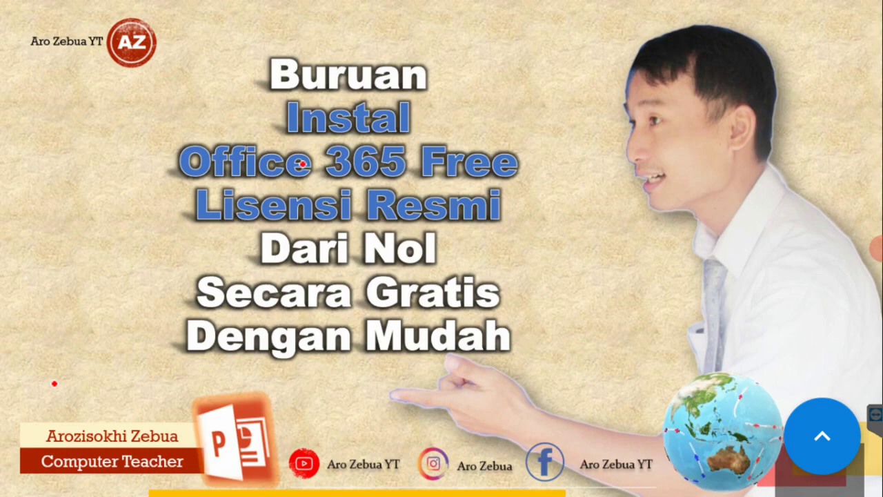
Step: Underline 'Office 365' on the title slide in red ink, then advance to the presenter profile slide
left_click_drag(193, 182, 390, 180)
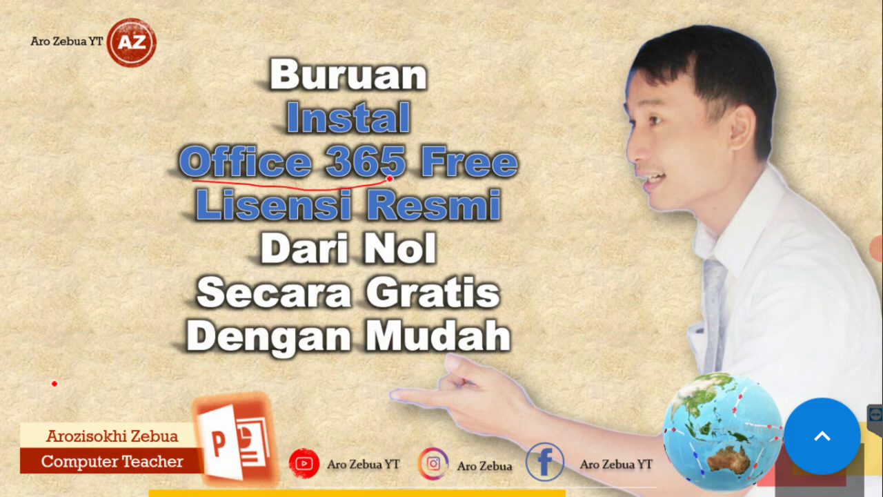
key("Right")
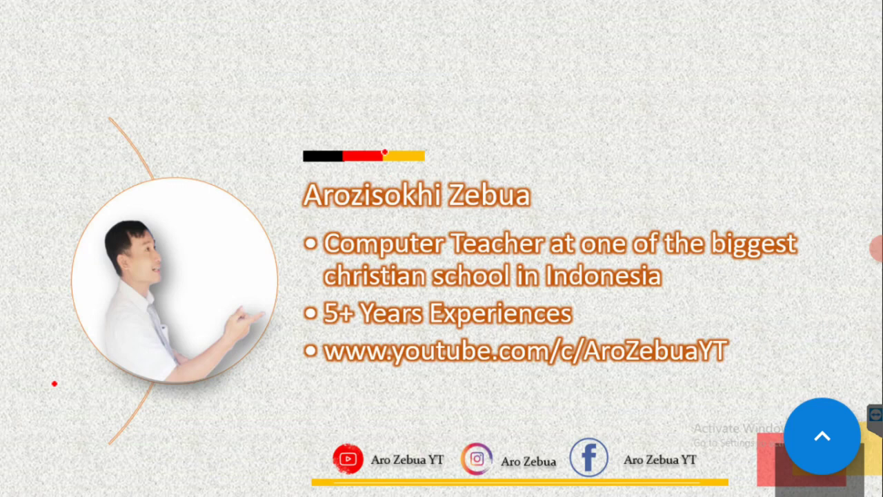
Step: Underline the presenter's name, '5+ Years Experiences' and the channel URL, then advance to Kontak Bisnis
left_click_drag(302, 212, 531, 215)
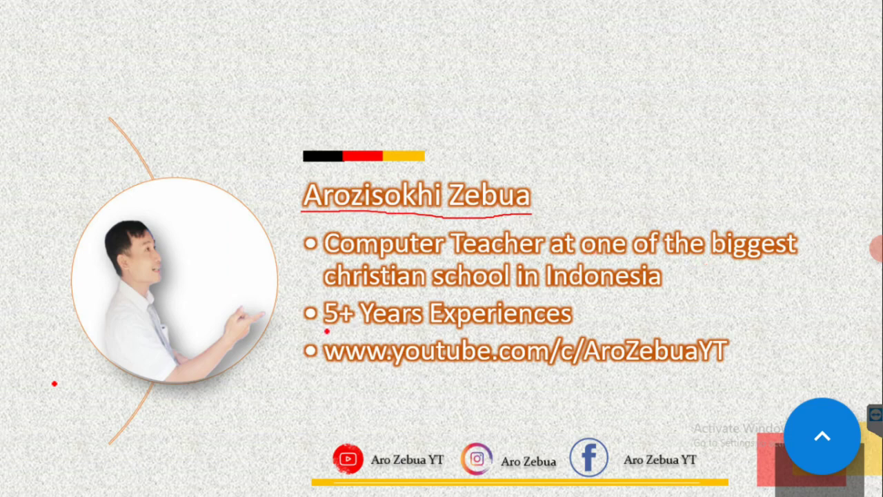
left_click_drag(331, 331, 514, 333)
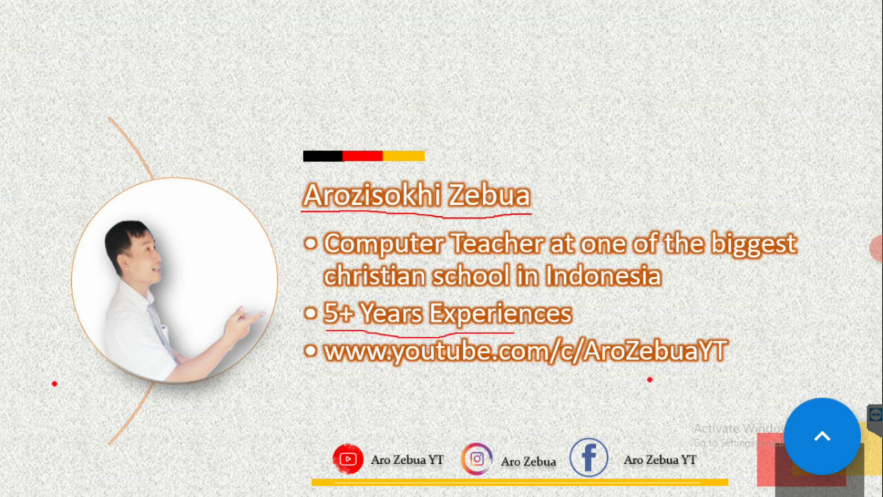
left_click_drag(582, 372, 721, 372)
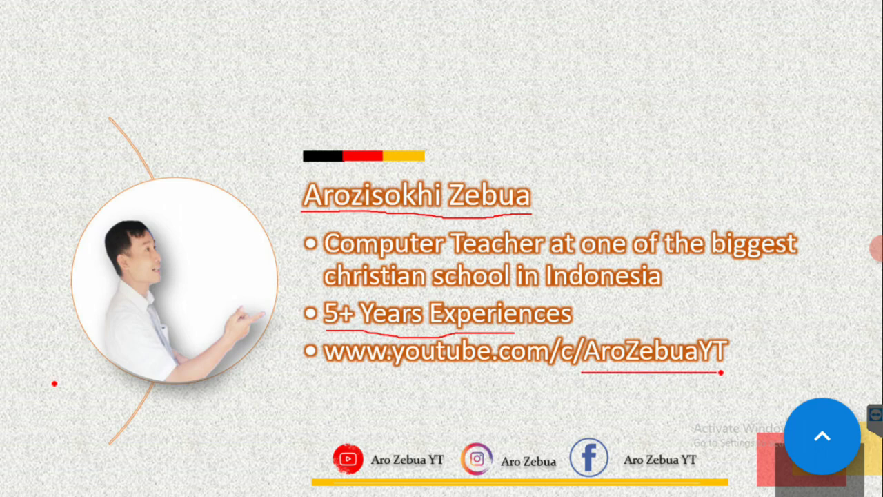
key("Right")
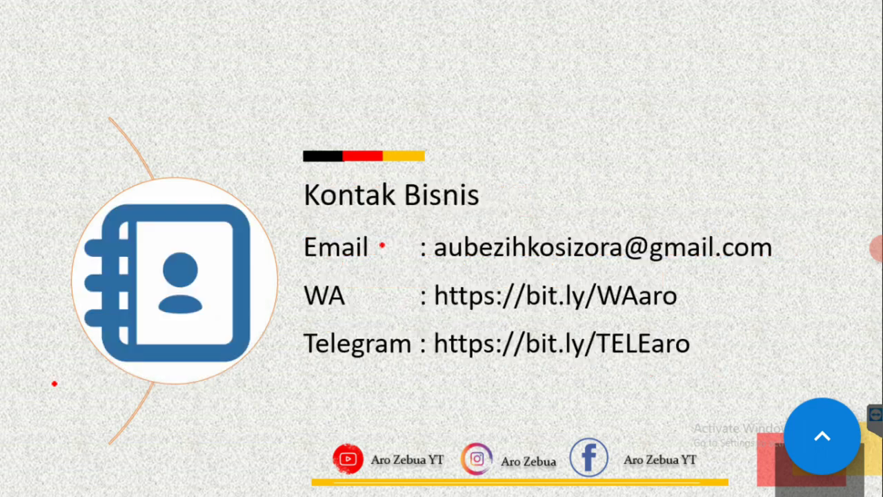
Step: Underline the Kontak Bisnis heading and its Email, WA and Telegram entries in red ink
left_click_drag(300, 211, 480, 216)
left_click_drag(298, 258, 541, 275)
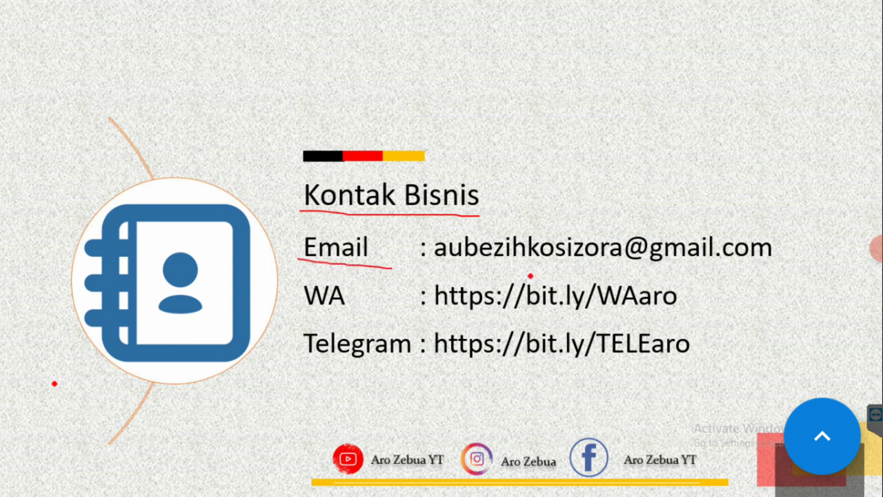
left_click_drag(309, 314, 361, 314)
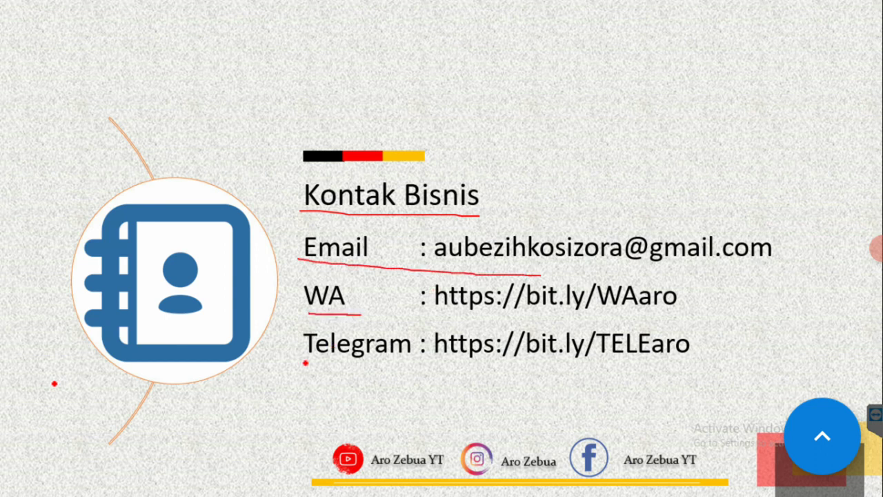
left_click_drag(305, 363, 424, 374)
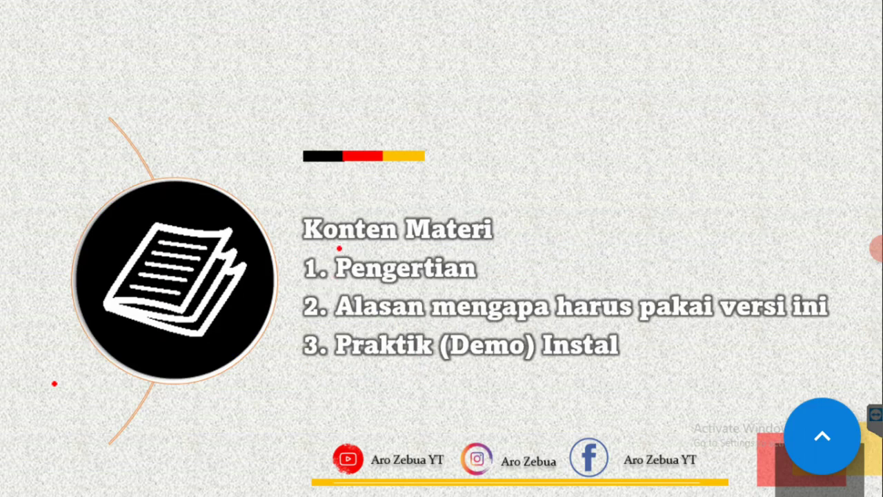
Step: Underline 'Konten Materi', Pengertian, item 2 and 'Praktik (Demo) Instal', then advance to Warning!
left_click_drag(317, 243, 489, 243)
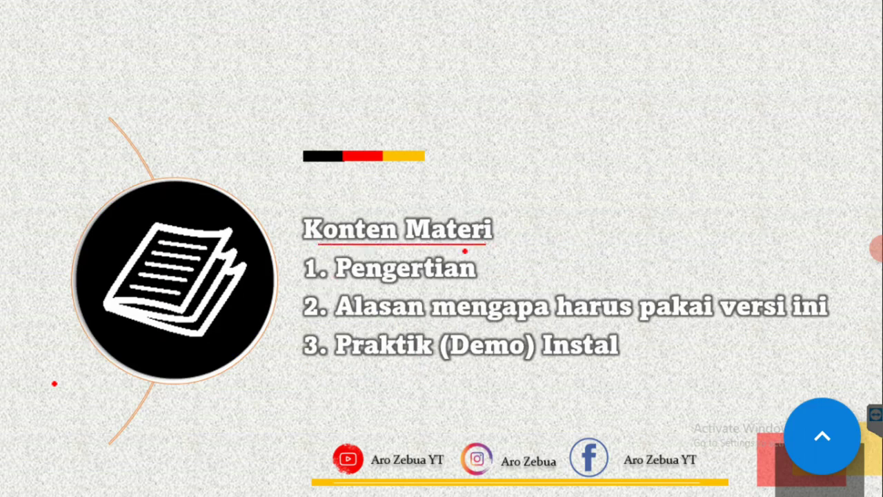
left_click_drag(331, 295, 513, 293)
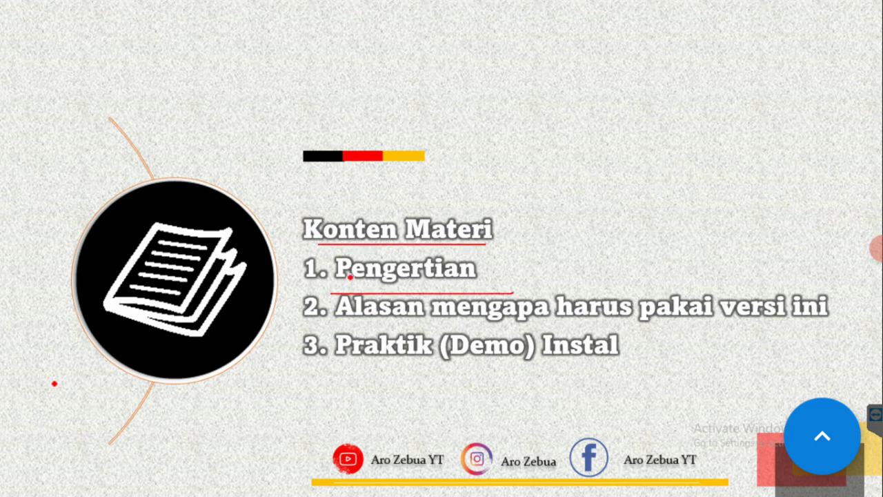
left_click_drag(339, 323, 515, 323)
left_click_drag(597, 323, 780, 326)
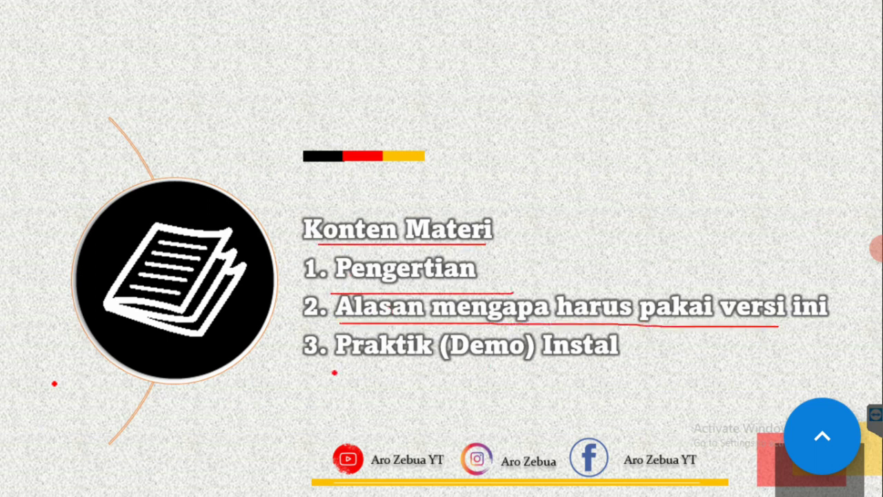
left_click_drag(335, 373, 638, 363)
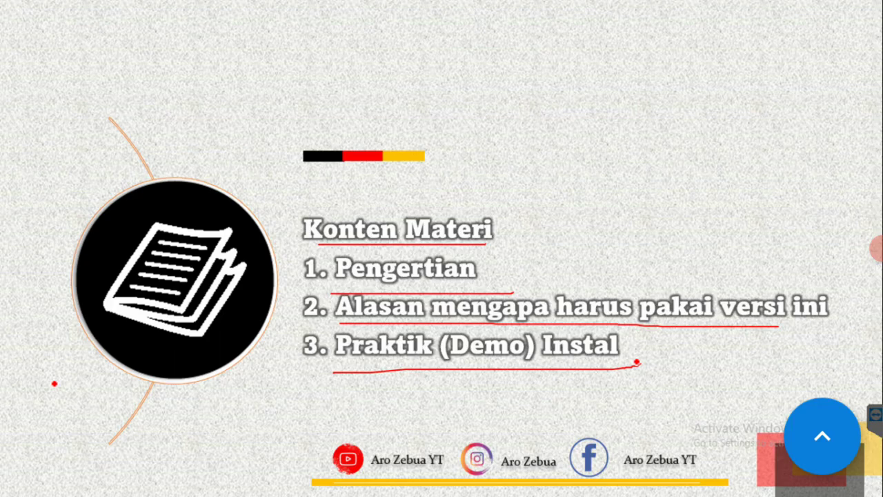
key("Right")
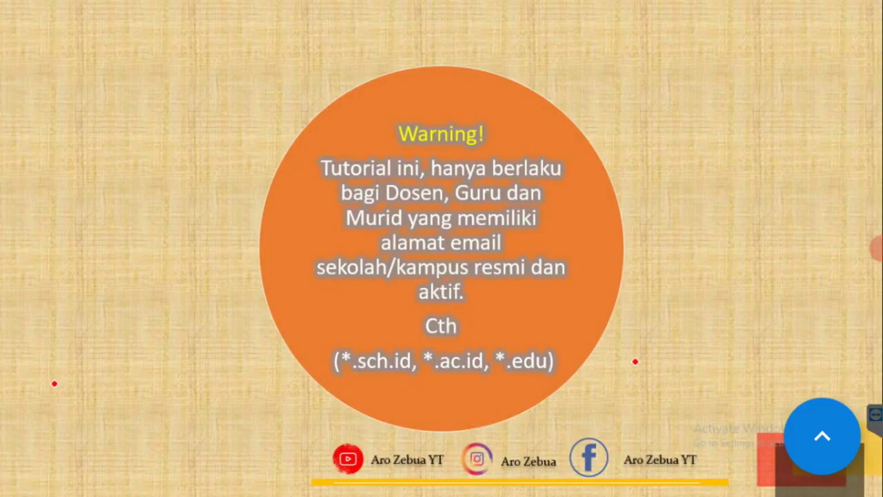
Step: Underline 'Warning!' and the *.sch.id, *.ac.id, *.edu examples, circle them, then advance the slide
left_click_drag(393, 148, 497, 148)
left_click_drag(358, 378, 410, 381)
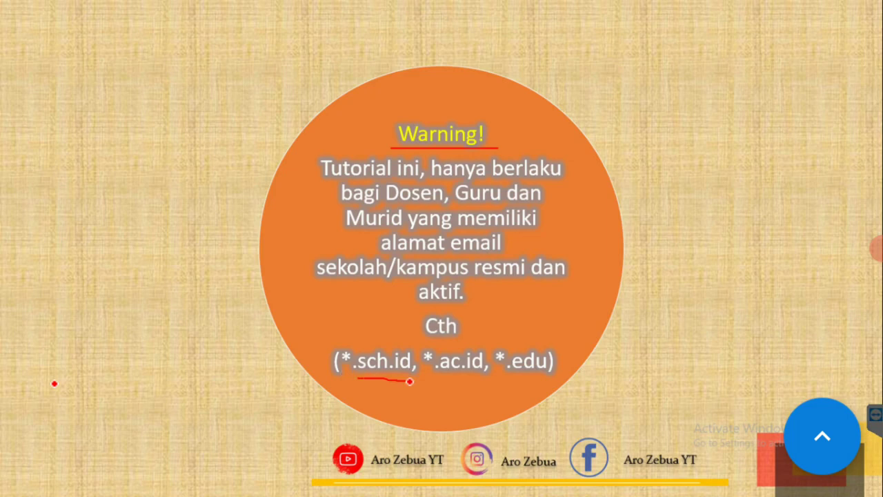
left_click_drag(439, 376, 466, 376)
left_click_drag(507, 372, 541, 372)
left_click_drag(493, 343, 322, 349)
left_click_drag(338, 380, 486, 344)
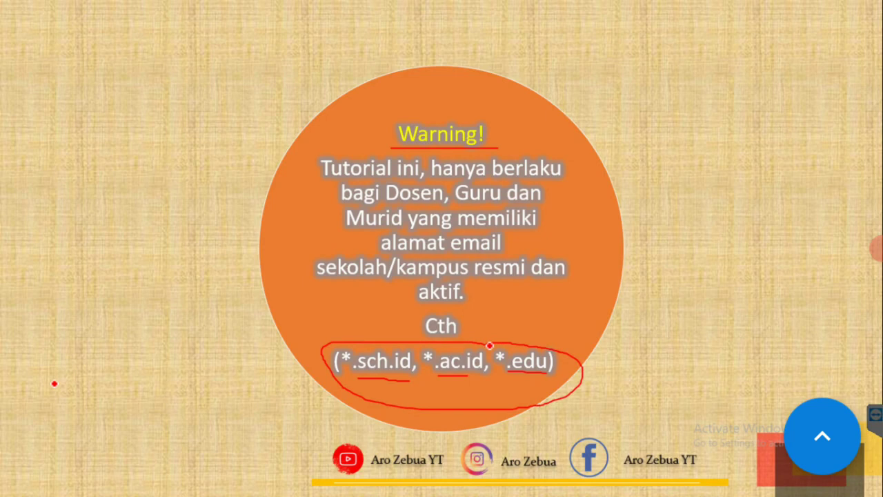
key("Right")
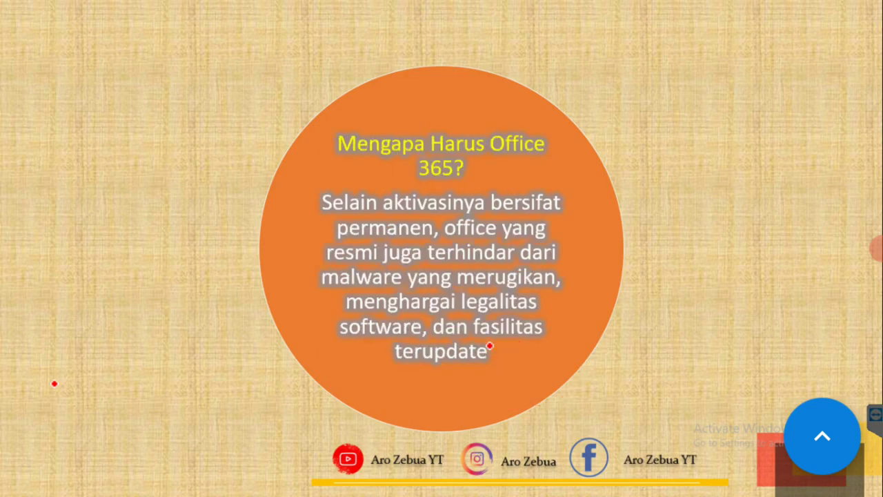
Step: Underline '365?', 'Selain aktivasinya bersifat permanen' and the malware-safety phrases in red ink
left_click_drag(408, 183, 465, 184)
left_click_drag(323, 215, 531, 225)
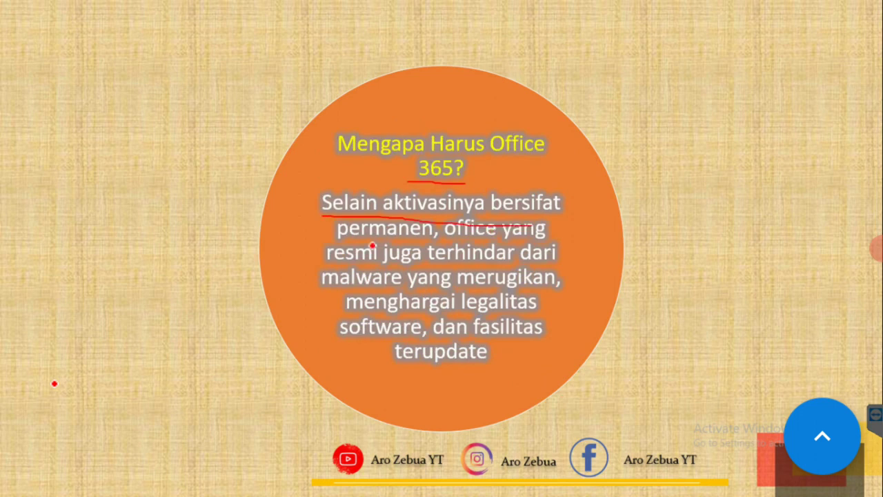
left_click_drag(345, 239, 514, 237)
left_click_drag(379, 264, 403, 265)
left_click_drag(463, 265, 537, 264)
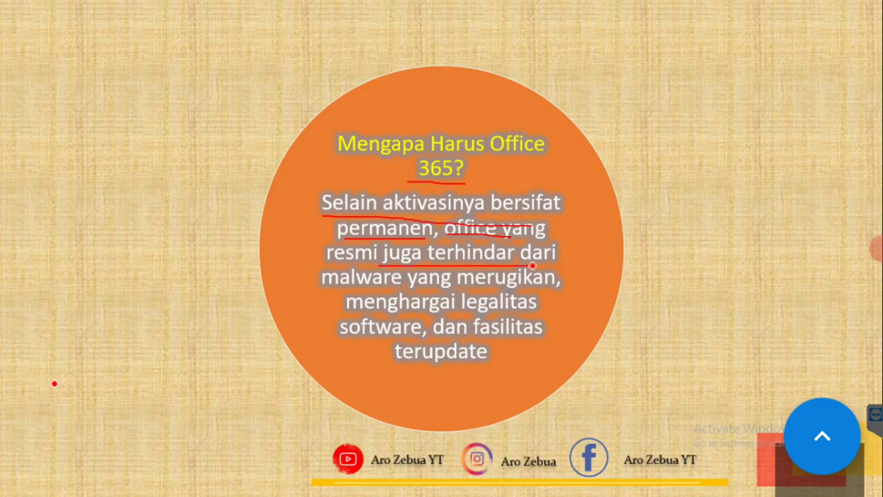
left_click_drag(346, 297, 556, 291)
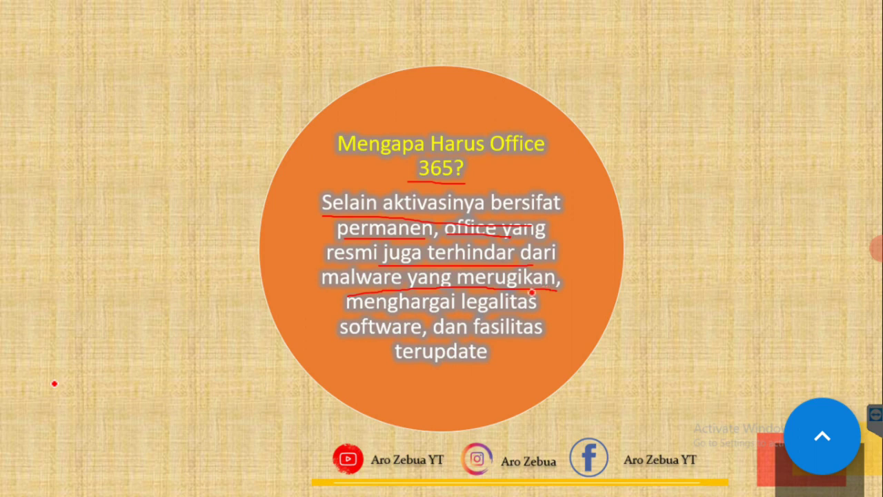
Step: Underline 'menghargai' and 'terupdate', adding strokes on either side of 'terupdate'
left_click_drag(368, 314, 517, 313)
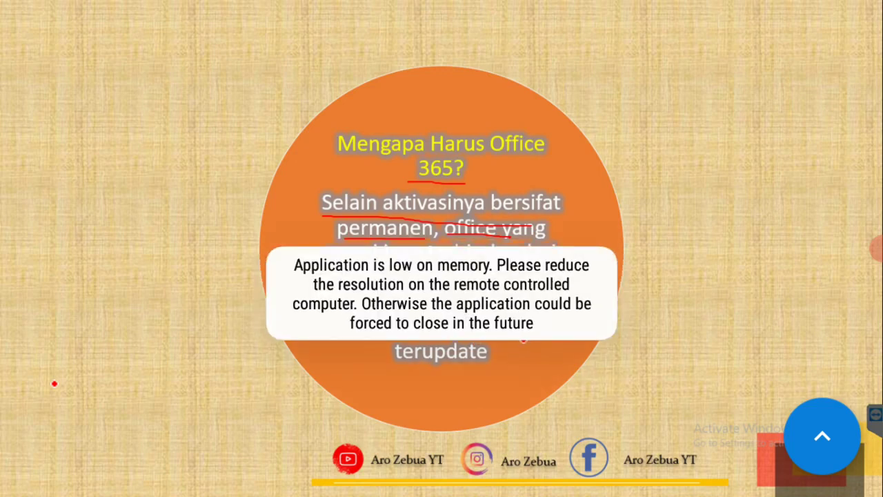
left_click_drag(395, 370, 506, 371)
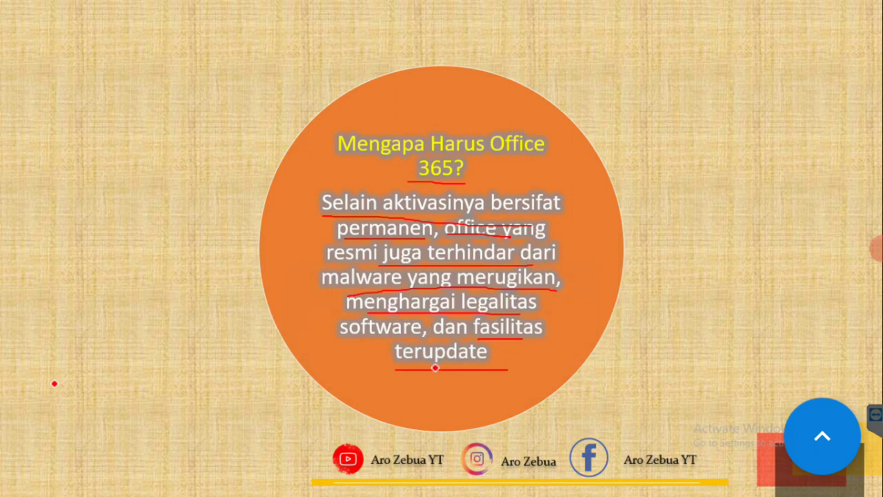
left_click_drag(385, 345, 376, 379)
left_click_drag(519, 351, 475, 382)
Step: Handwrite version years 2019, 16, 13 beside the paragraph, tick each, and circle '365?' in the heading
mouse_move(628, 124)
left_mouse_down()
mouse_move(640, 134)
mouse_move(650, 122)
mouse_move(681, 143)
mouse_move(669, 178)
mouse_move(678, 173)
mouse_move(670, 222)
mouse_move(684, 222)
mouse_move(678, 264)
mouse_move(688, 247)
left_mouse_up()
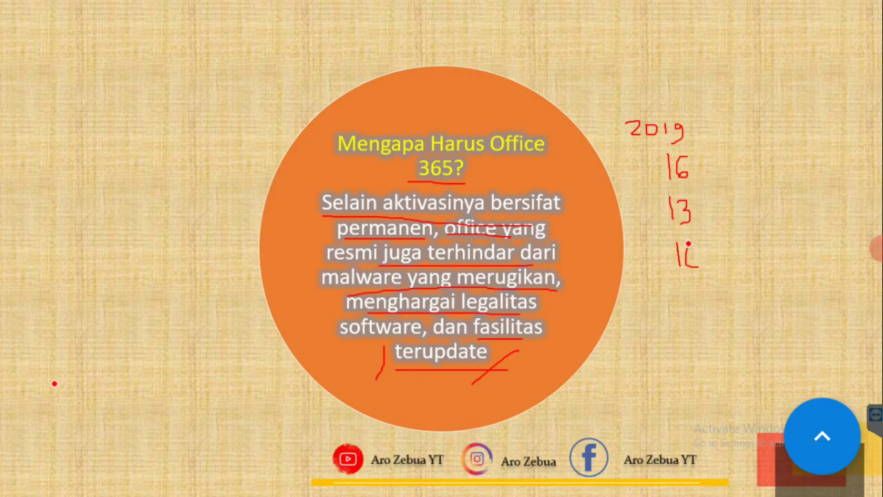
mouse_move(684, 292)
left_mouse_down()
mouse_move(696, 311)
mouse_move(706, 292)
mouse_move(717, 299)
mouse_move(729, 327)
mouse_move(707, 364)
mouse_move(714, 347)
mouse_move(739, 349)
mouse_move(746, 391)
left_mouse_up()
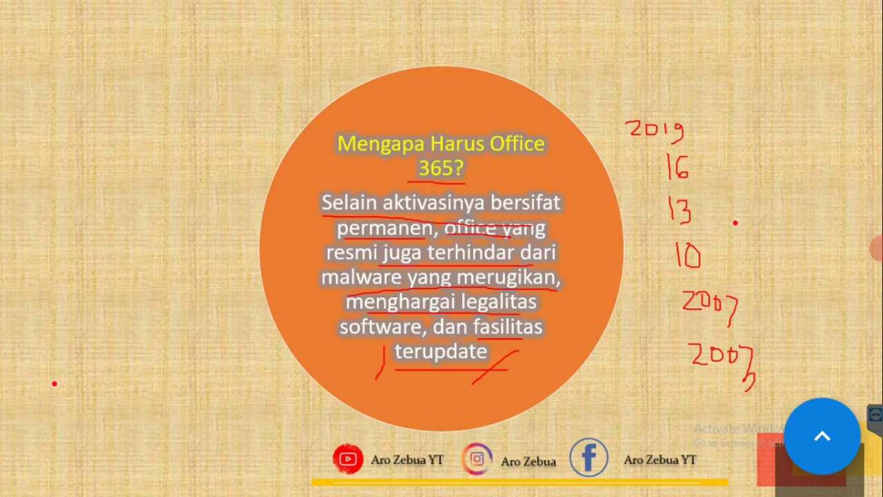
left_click_drag(748, 303, 788, 291)
left_click_drag(716, 259, 753, 246)
left_click_drag(702, 212, 731, 208)
left_click_drag(705, 173, 736, 162)
mouse_move(703, 129)
left_mouse_down()
mouse_move(736, 126)
mouse_move(658, 149)
mouse_move(701, 152)
left_mouse_up()
left_click_drag(452, 155, 414, 178)
left_click_drag(472, 188, 464, 157)
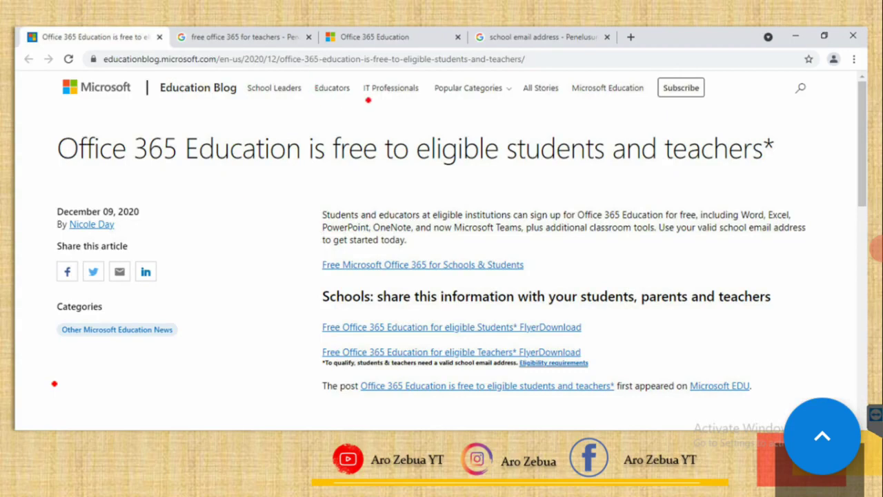
Step: Underline the educationblog domain, article title, first paragraph, Word, Excel, PowerPoint and 'additional classroom tools'
left_click_drag(103, 66, 229, 69)
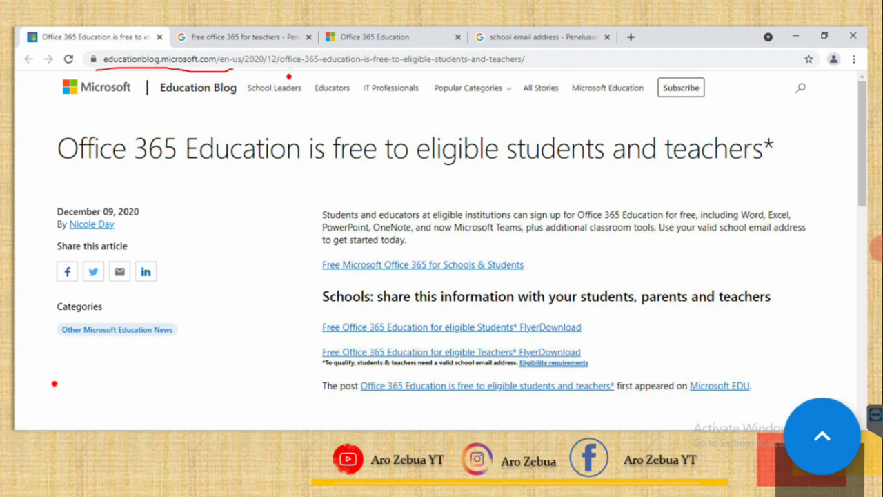
left_click_drag(41, 169, 391, 183)
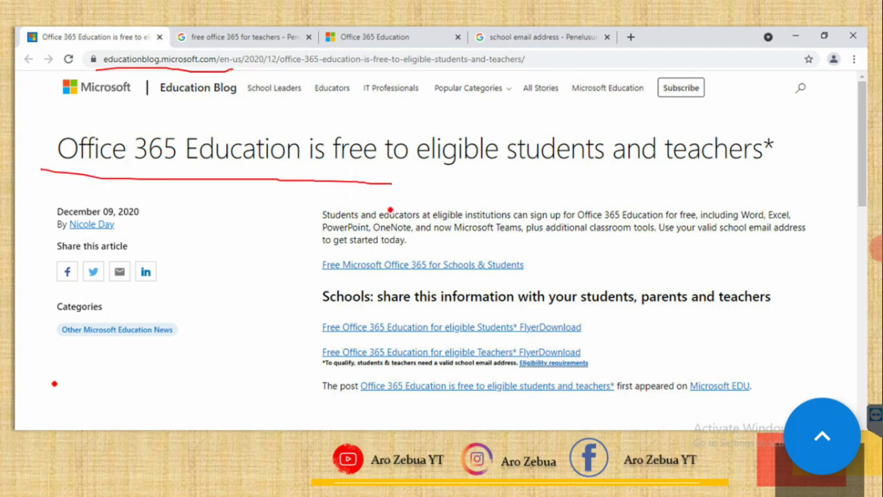
left_click_drag(314, 247, 673, 263)
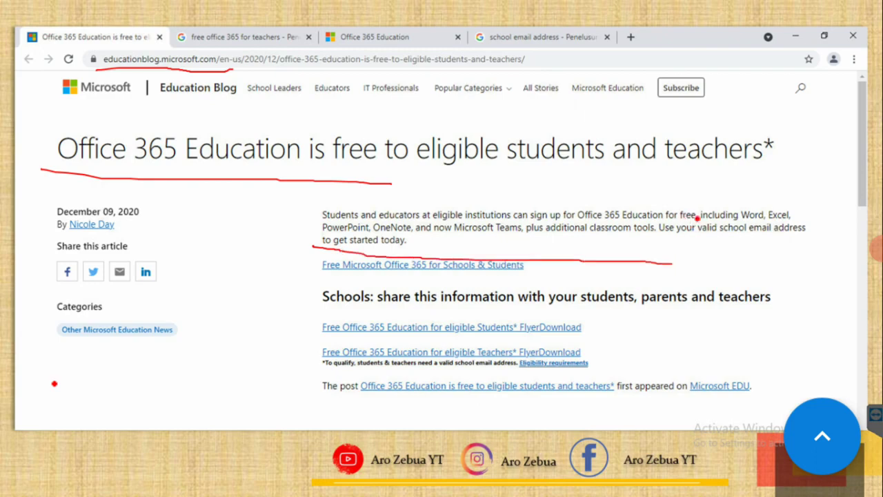
left_click_drag(745, 220, 791, 220)
left_click_drag(322, 232, 514, 239)
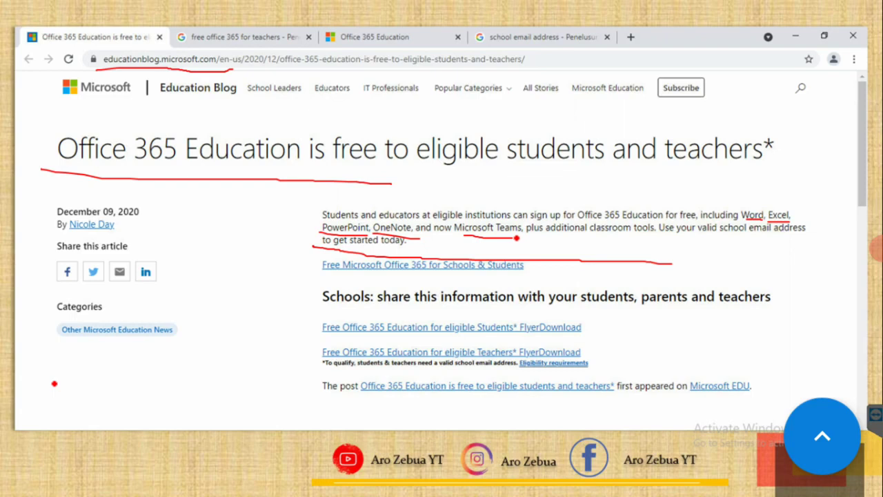
mouse_move(546, 240)
left_mouse_down()
mouse_move(651, 231)
mouse_move(553, 237)
left_mouse_up()
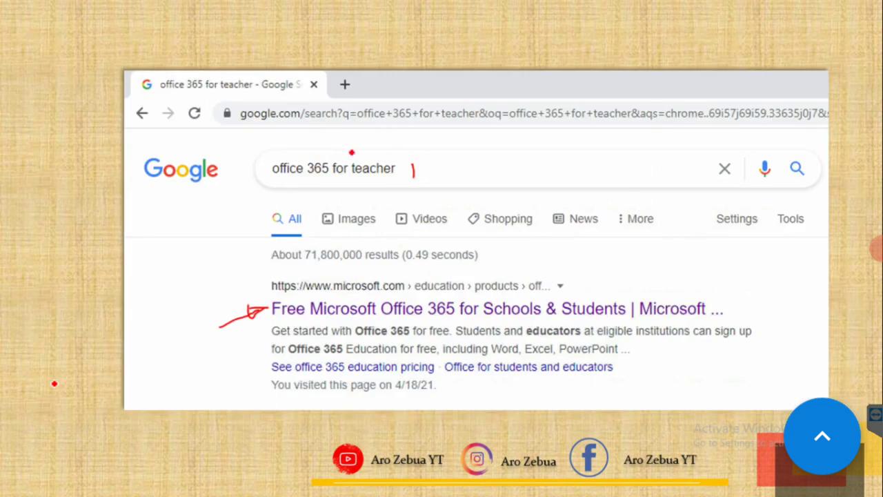
Step: Circle the 'office 365 for teacher' search query and underline the first search result title
left_click_drag(389, 150, 280, 153)
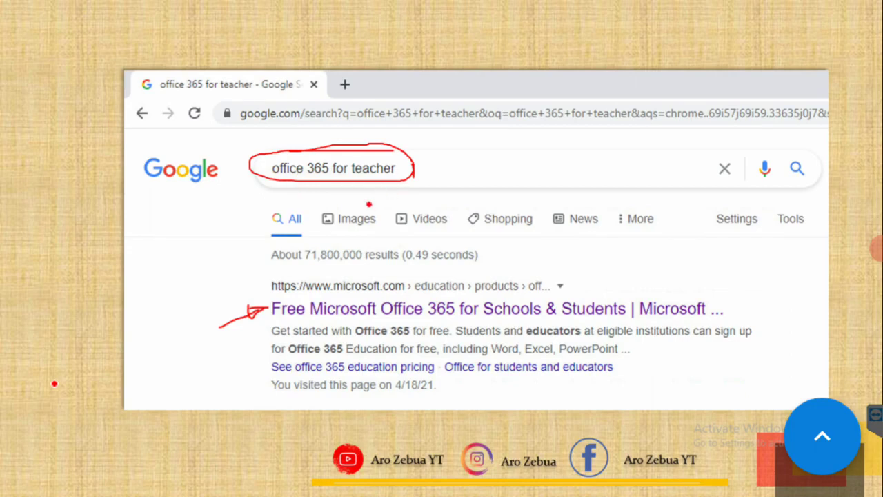
left_click_drag(267, 321, 406, 322)
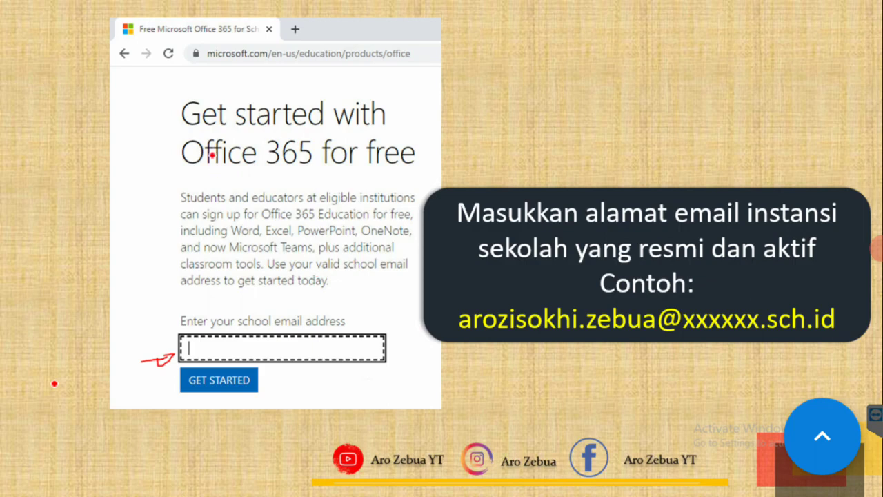
Step: Arrow the school email field, underline the example address, mark the student and teacher options, then advance
left_click_drag(149, 249, 237, 338)
mouse_move(461, 337)
left_mouse_down()
mouse_move(688, 348)
mouse_move(691, 305)
mouse_move(694, 337)
left_mouse_up()
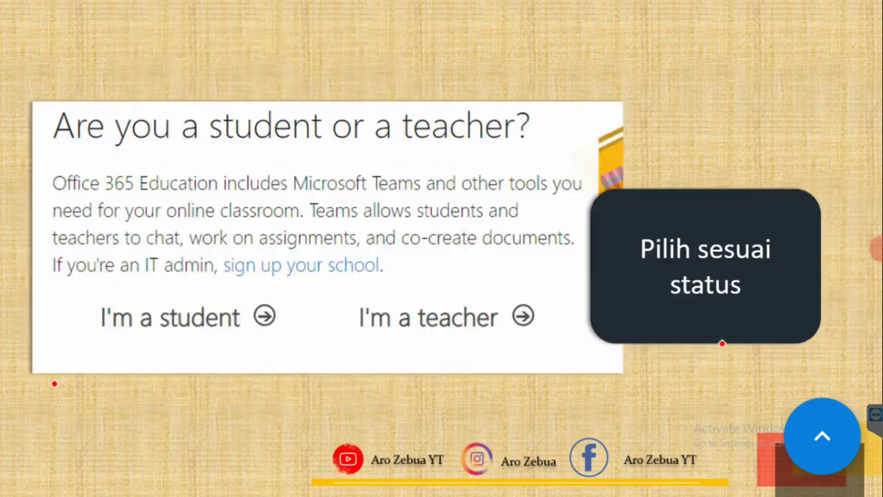
left_click_drag(173, 290, 246, 296)
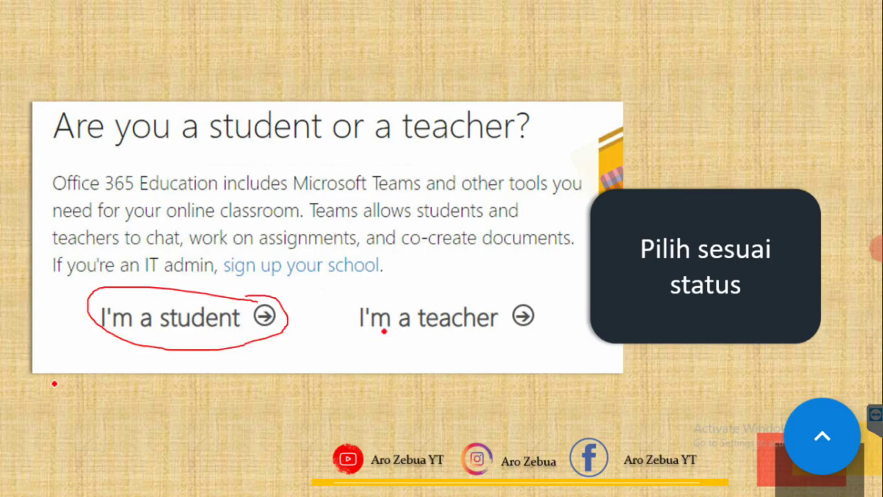
left_click_drag(355, 299, 525, 338)
left_click_drag(392, 341, 494, 341)
mouse_move(543, 263)
left_mouse_down()
mouse_move(494, 303)
mouse_move(512, 311)
left_mouse_up()
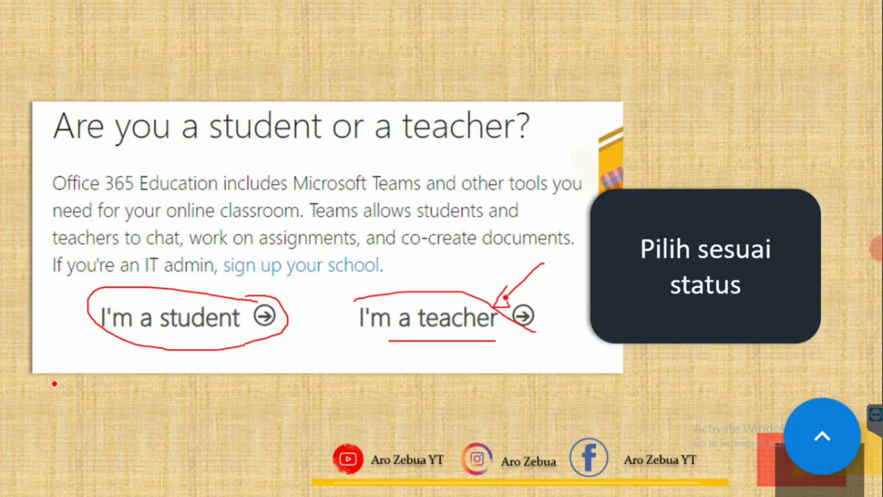
key("Right")
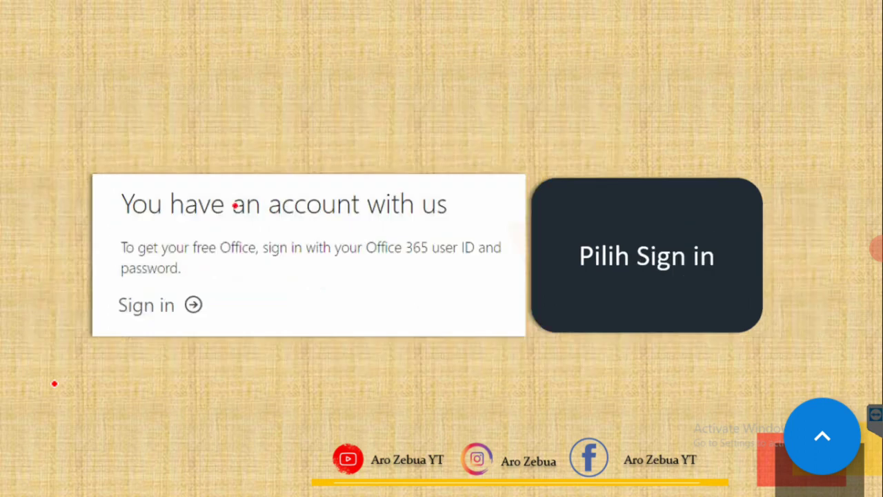
Step: Underline 'password' on the sign-in slide, then circle the licence sentence and 'Office 365' on the next slide
mouse_move(205, 283)
left_mouse_down()
mouse_move(127, 283)
mouse_move(202, 336)
mouse_move(210, 285)
left_mouse_up()
key("Right")
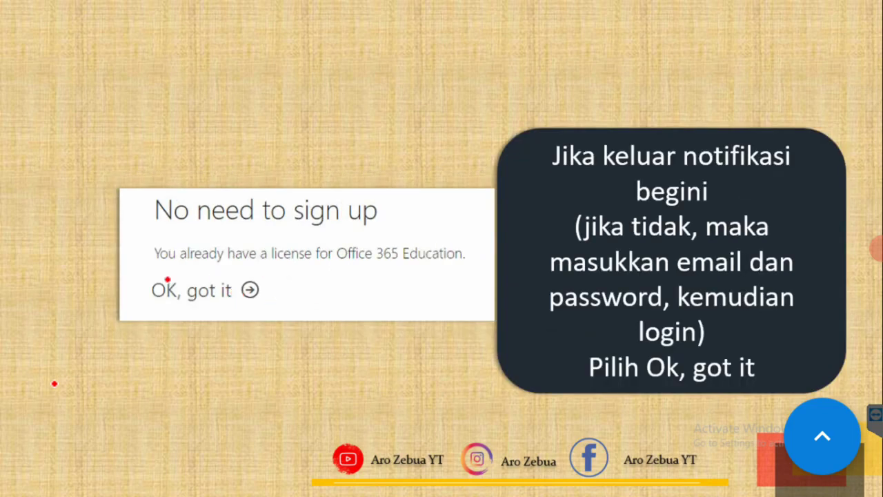
left_click_drag(147, 267, 391, 232)
left_click_drag(311, 225, 148, 254)
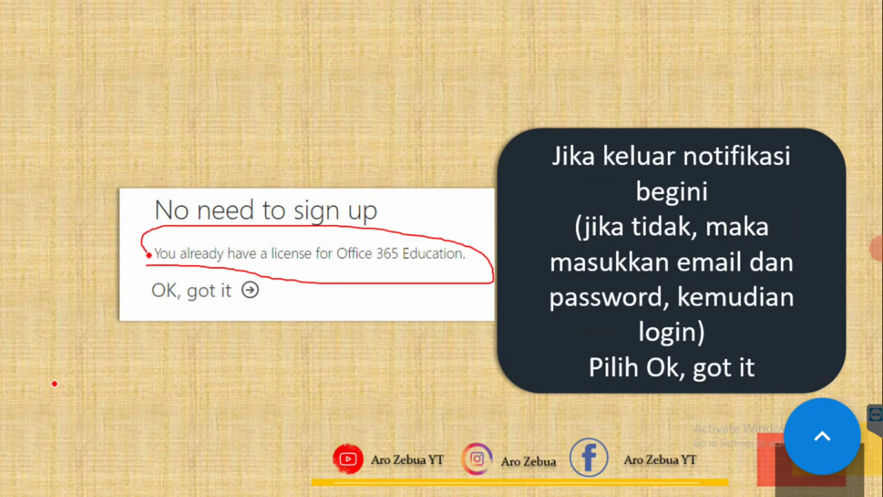
mouse_move(342, 274)
left_mouse_down()
mouse_move(406, 253)
mouse_move(345, 279)
left_mouse_up()
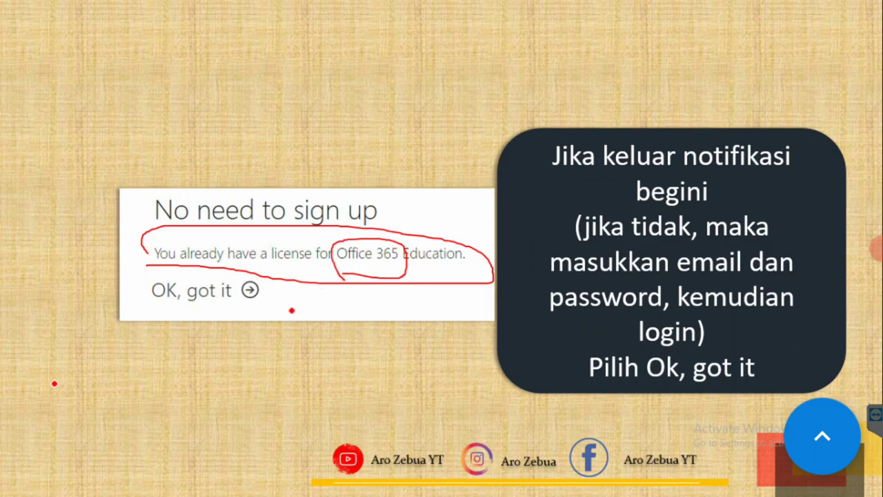
key("Right")
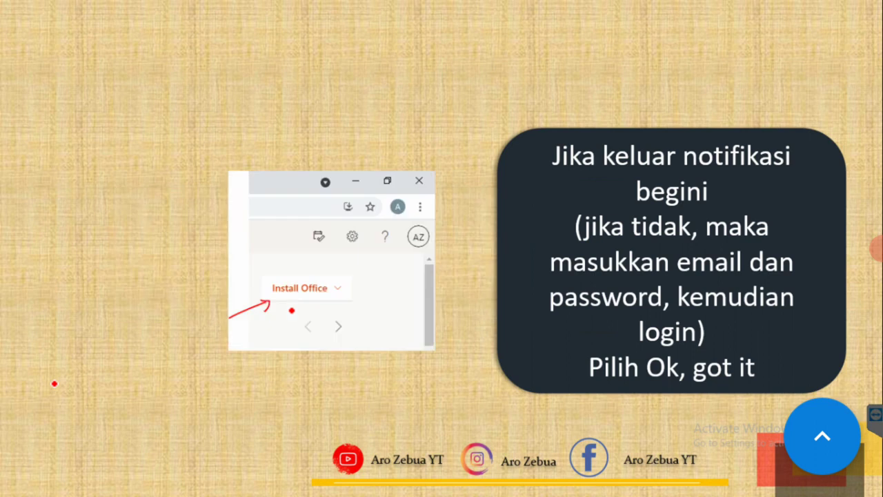
Step: Draw an arrow at Install Office, then circle 'Office 365 apps' on the install options slide
mouse_move(278, 323)
left_mouse_down()
mouse_move(285, 295)
mouse_move(279, 301)
left_mouse_up()
key("Right")
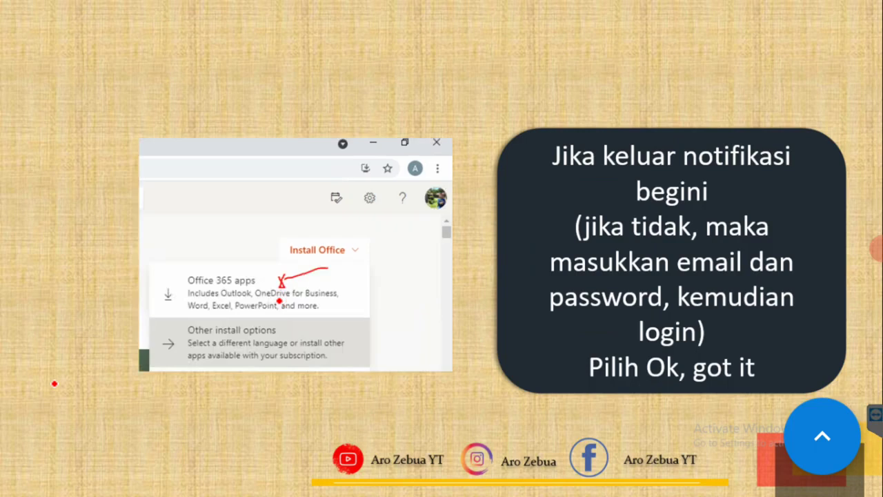
left_click_drag(229, 256, 261, 267)
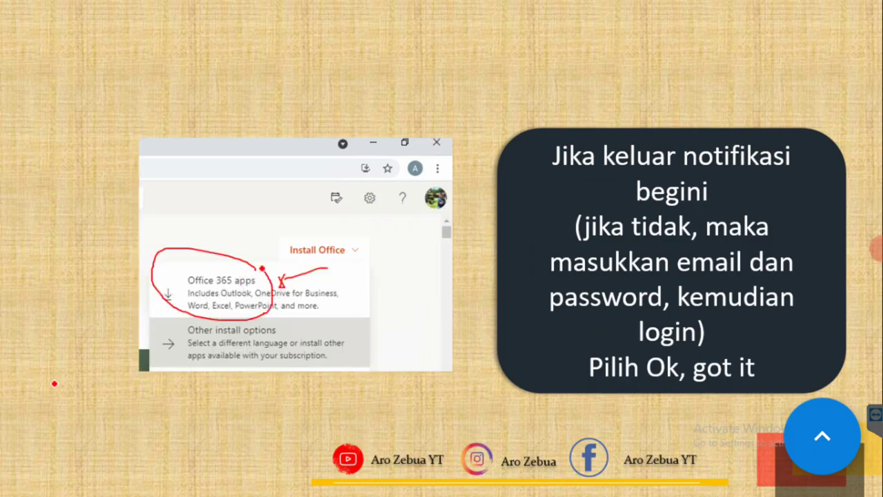
key("Right")
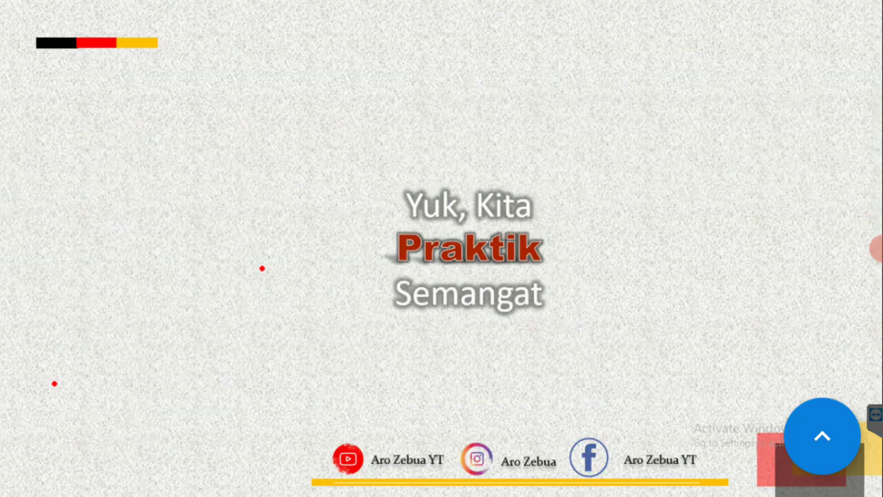
Step: On the download and install instructions slide, arrow the download wait and circle 'Instal'
key("Right")
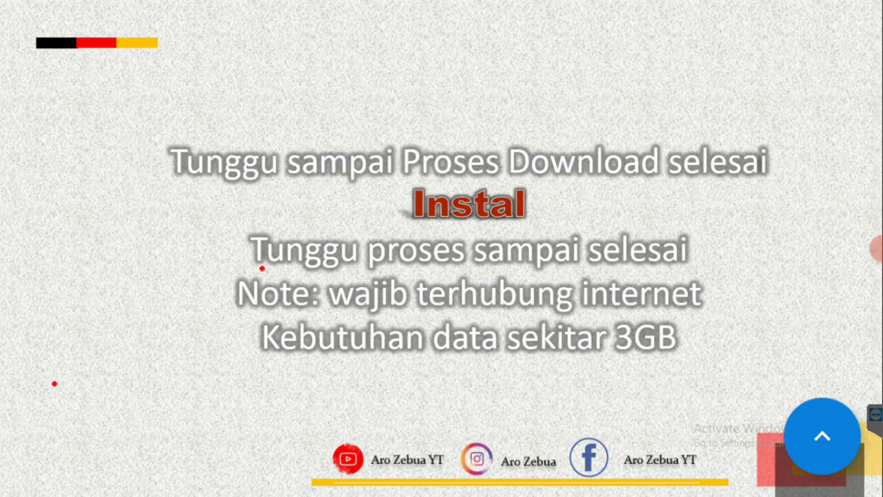
key("Left")
key("Right")
left_click_drag(791, 128, 751, 166)
left_click_drag(456, 180, 538, 188)
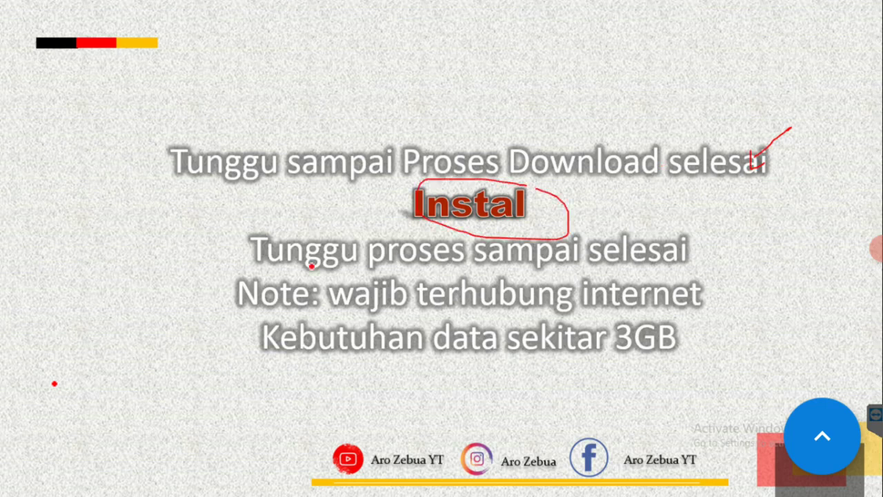
Step: Underline the wait, internet connection, Kebutuhan and 3GB data lines, then end the slide show
left_click_drag(276, 273, 690, 278)
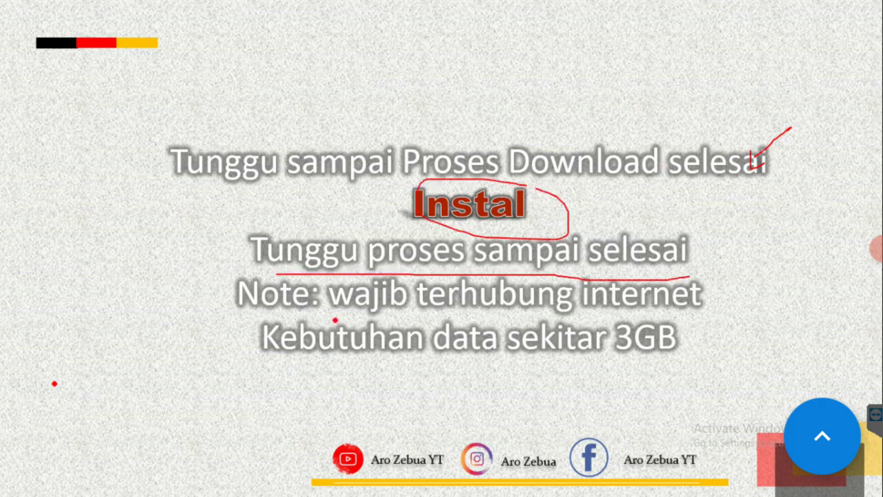
mouse_move(335, 319)
left_mouse_down()
mouse_move(713, 299)
mouse_move(583, 307)
left_mouse_up()
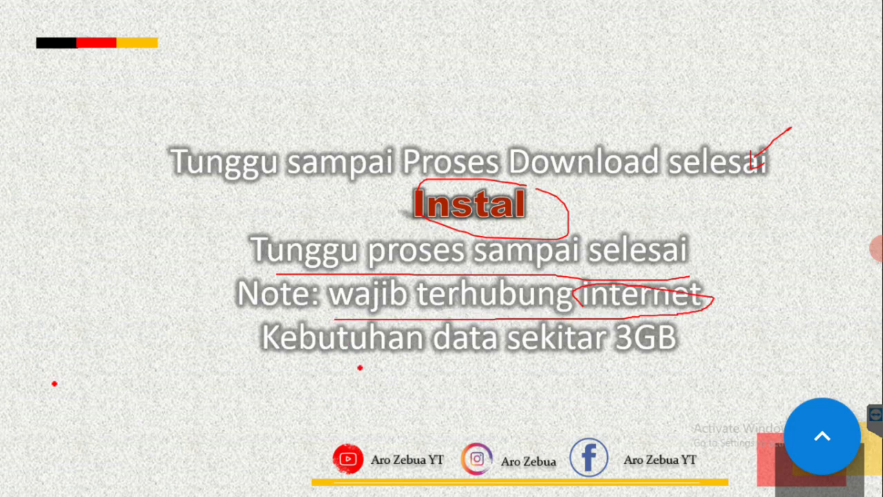
left_click_drag(282, 365, 427, 357)
left_click_drag(522, 366, 713, 363)
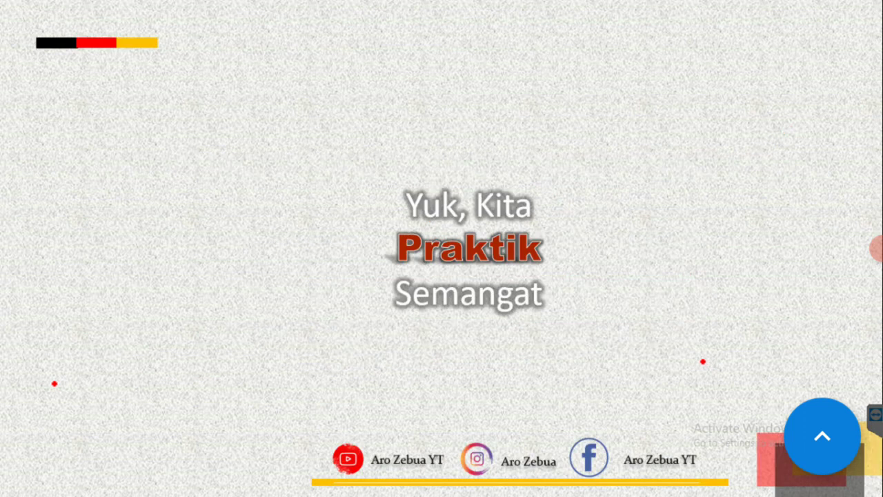
key("Escape")
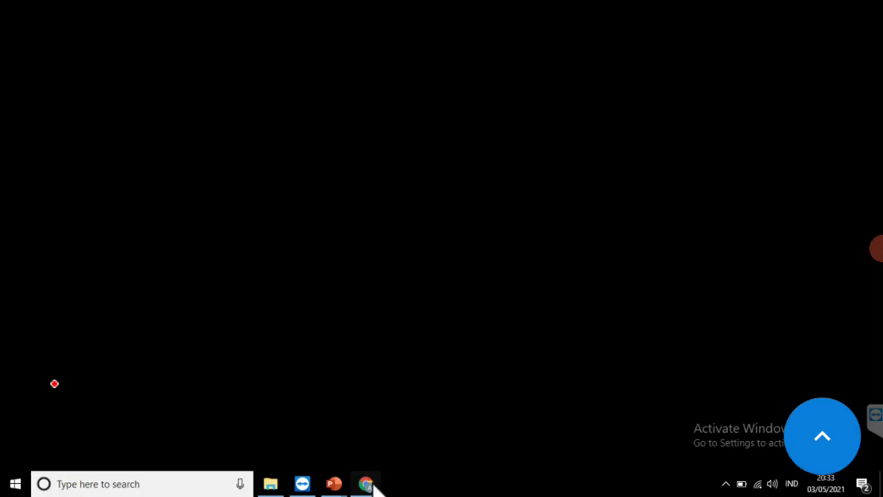
Step: Open Chrome, search Google for 'office 365 free', and open the first result
left_click(367, 484)
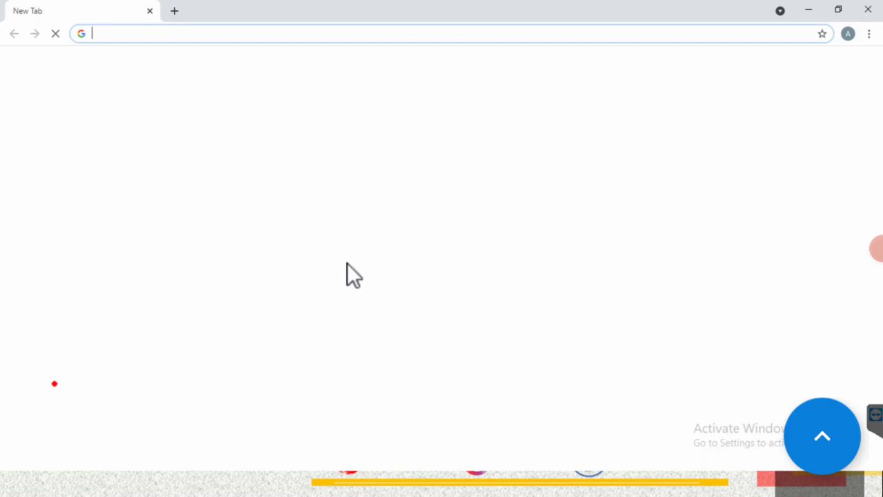
left_click(102, 34)
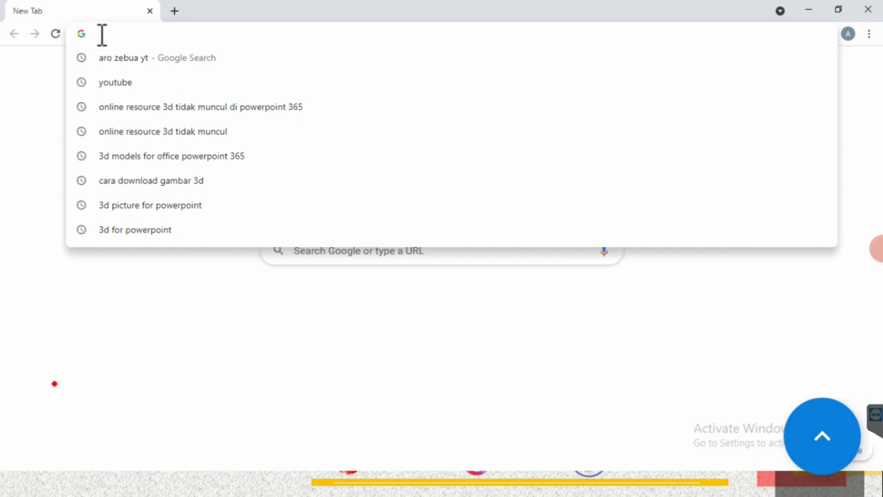
type("office")
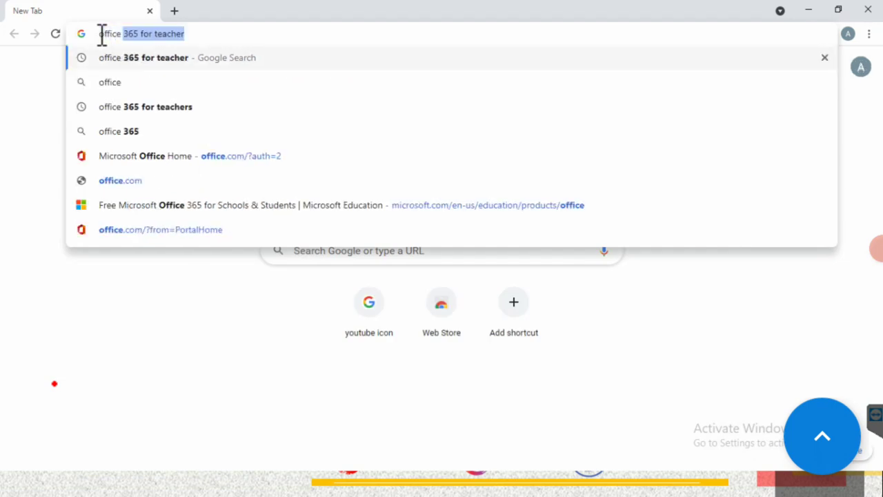
type(" 365")
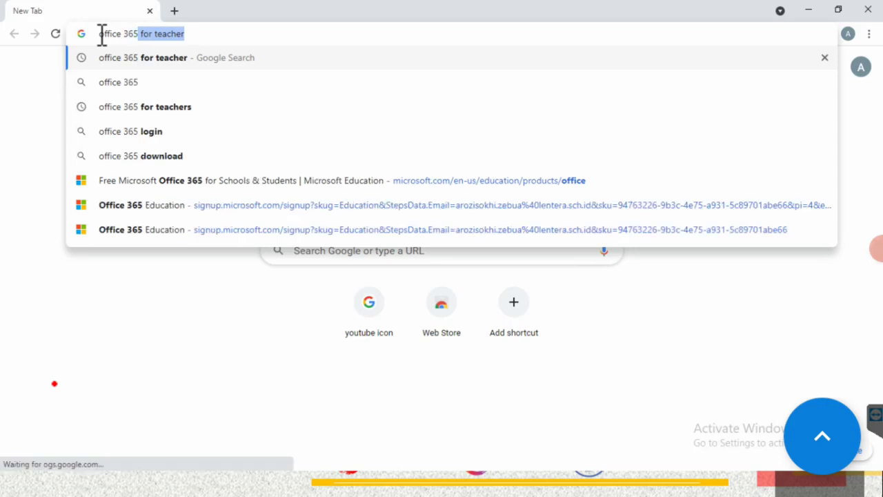
type(" free")
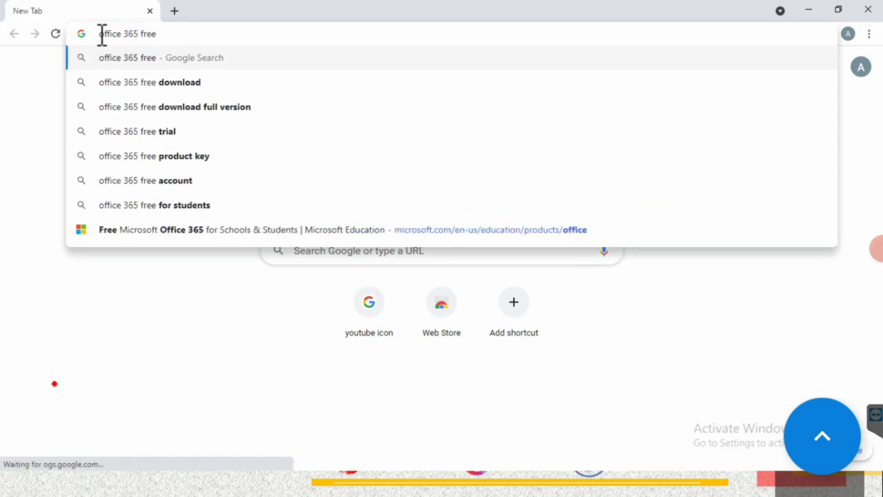
type(" f")
key("BackSpace")
key("BackSpace")
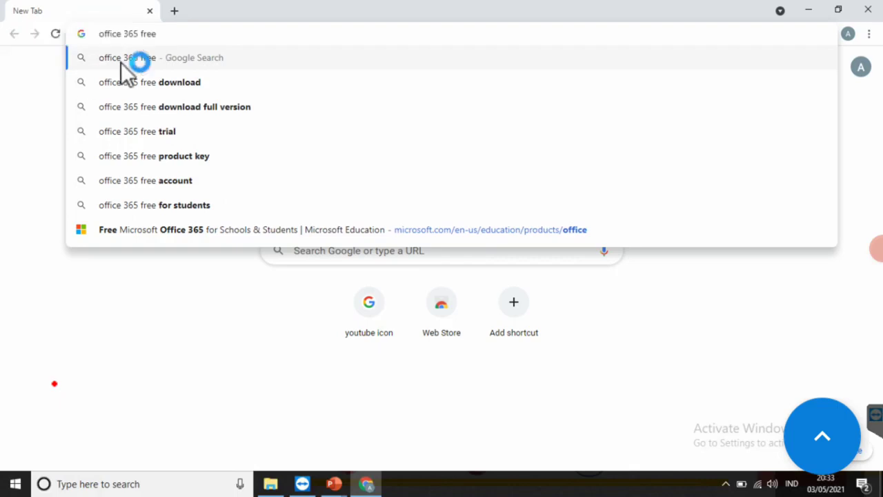
key("Return")
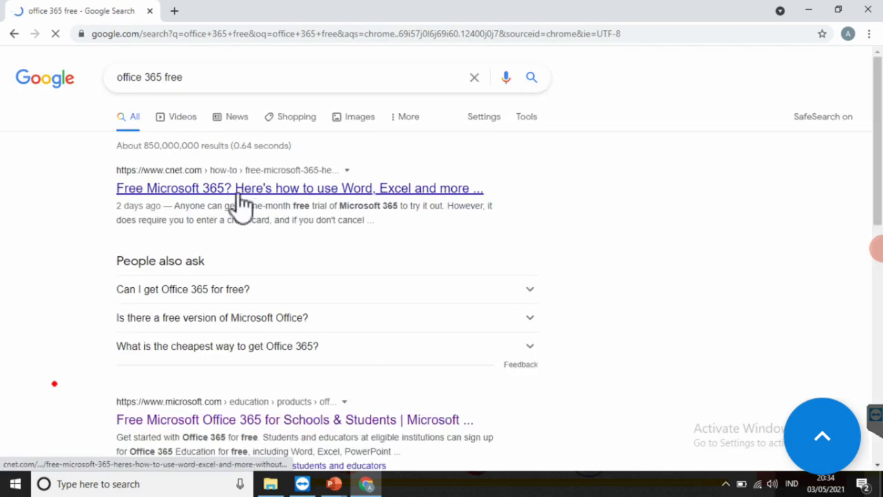
left_click(238, 196)
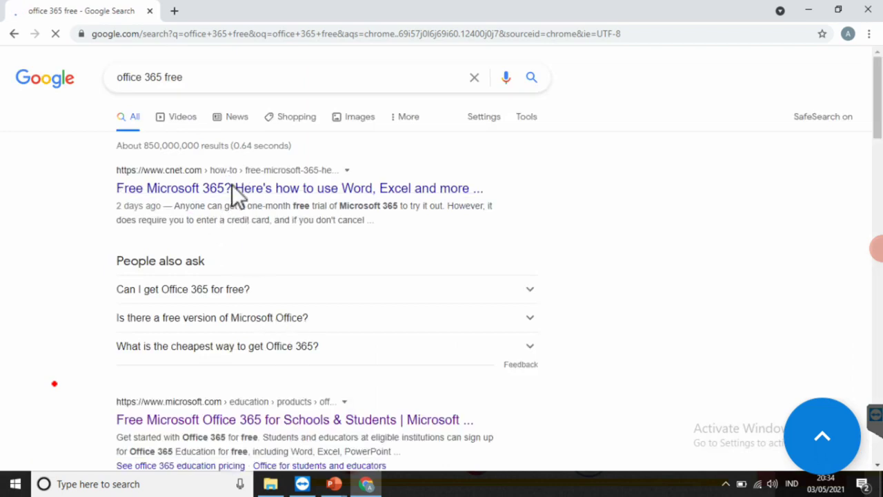
Step: Open the 'Free Microsoft Office 365 for Schools & Students' result from the Google results
scroll(314, 247, "down", 2)
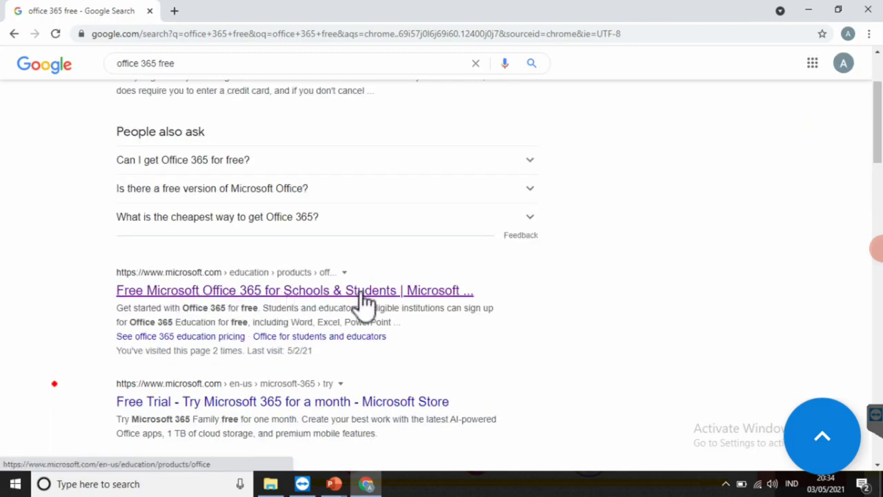
left_click(364, 303)
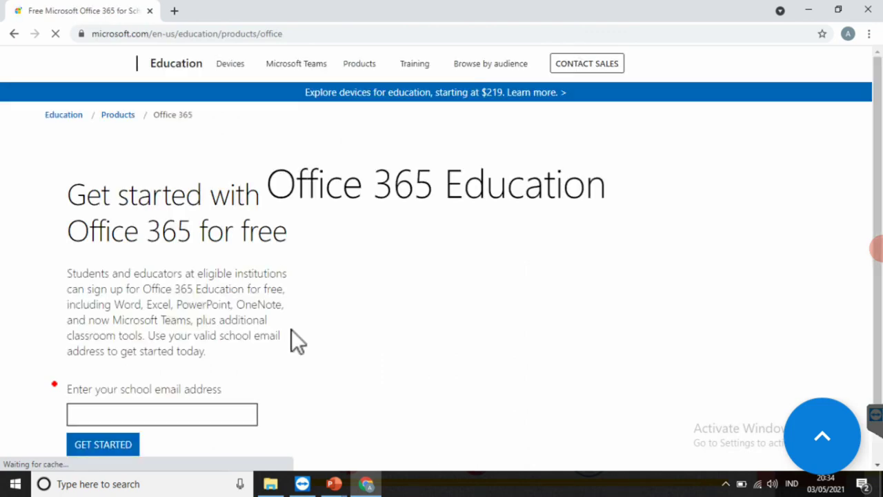
Step: Fill the school email field from the saved autofill suggestion and submit it with GET STARTED
scroll(304, 324, "down", 1)
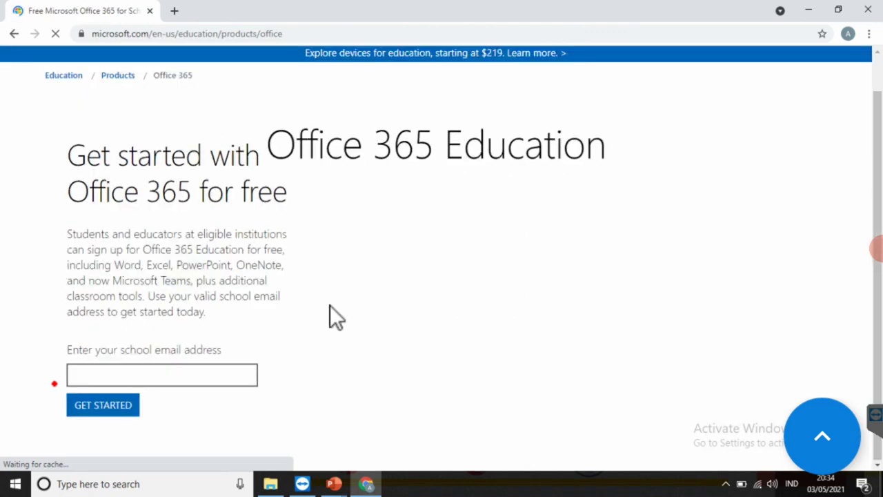
left_click(208, 359)
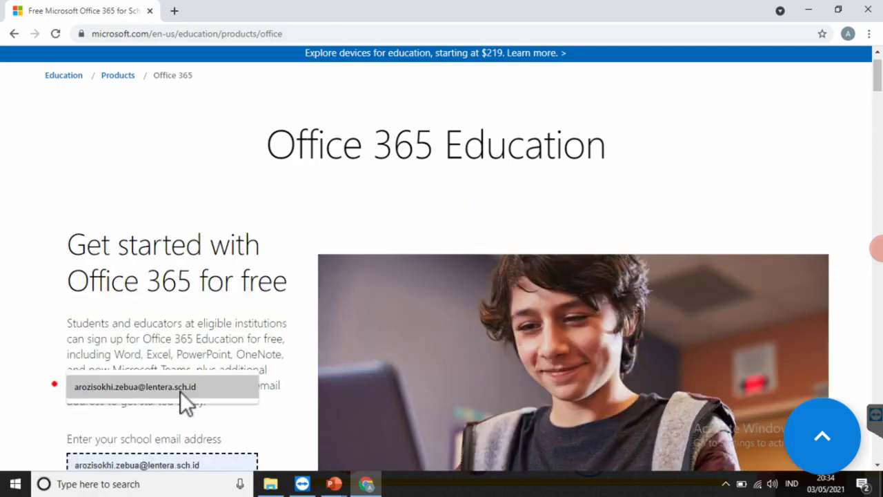
left_click(180, 391)
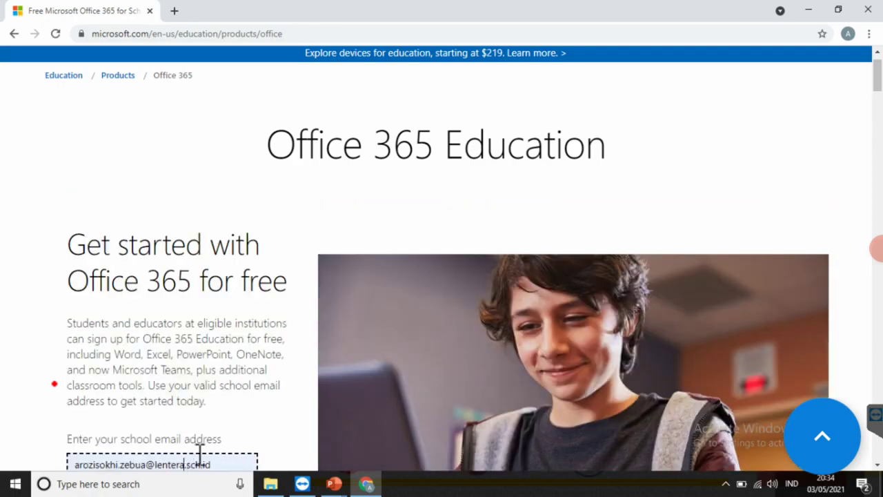
scroll(203, 444, "down", 1)
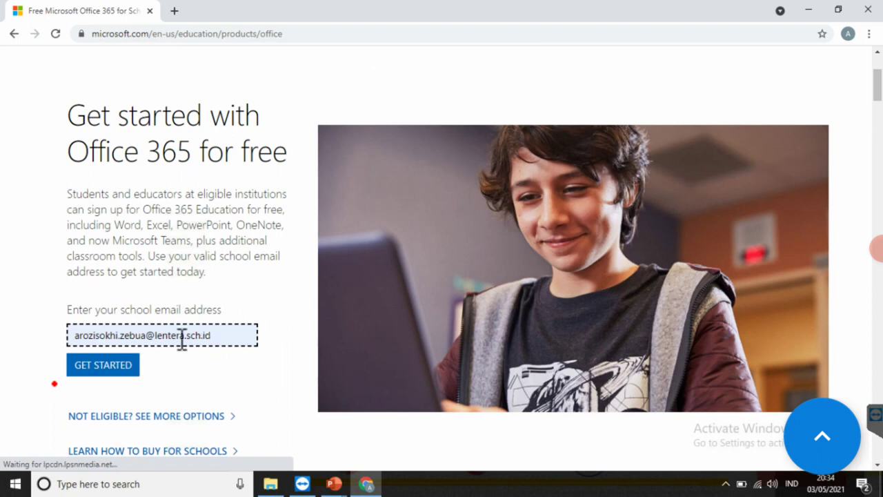
left_click(118, 379)
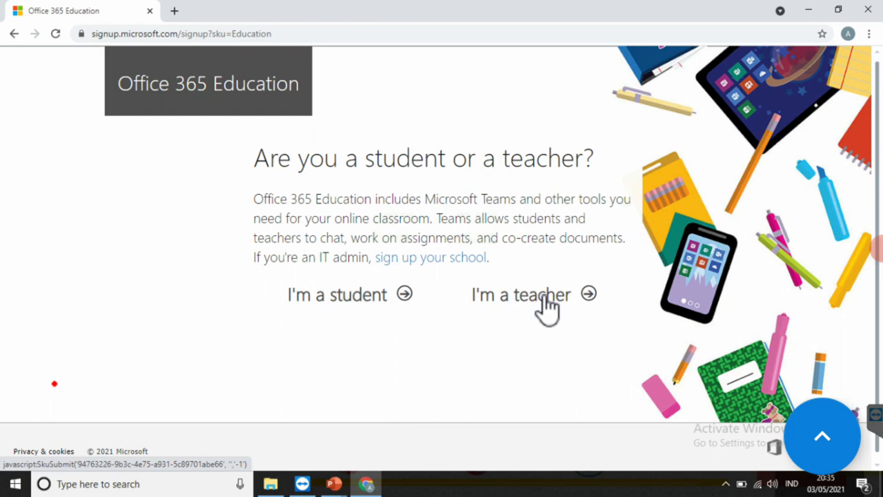
Step: Choose 'I'm a teacher' and sign in with the existing Office 365 account
left_click(545, 297)
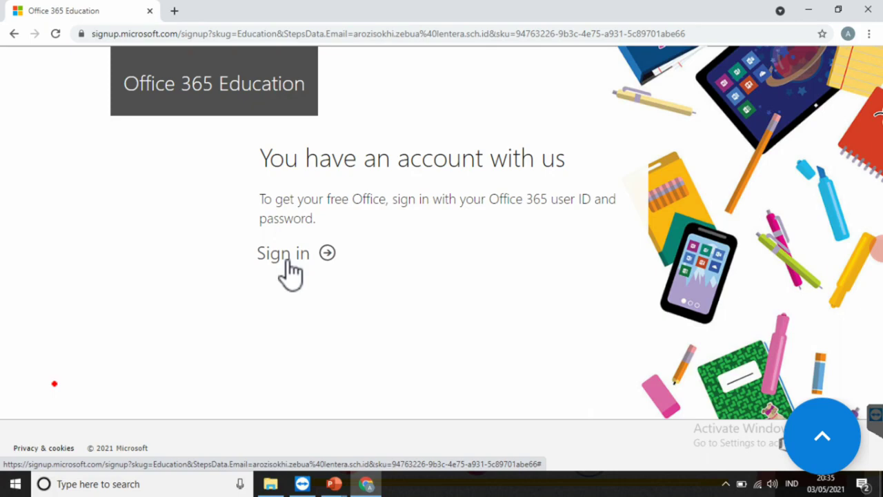
left_click(288, 260)
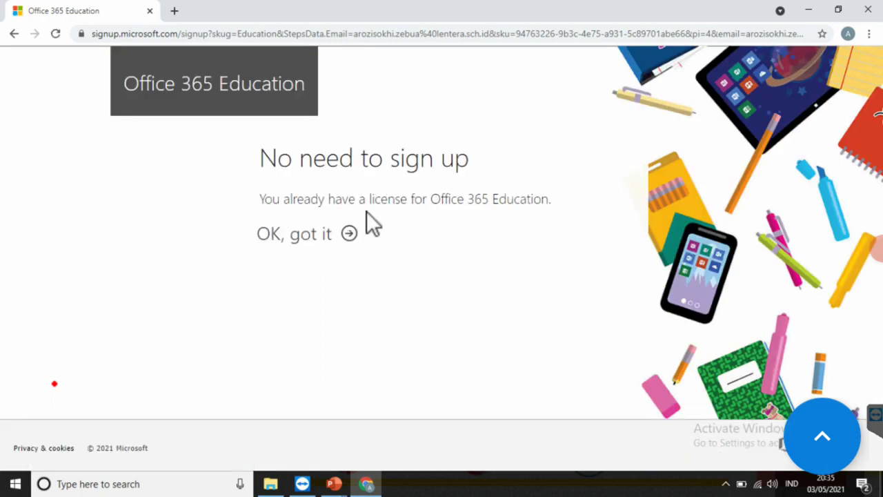
left_click_drag(261, 200, 516, 211)
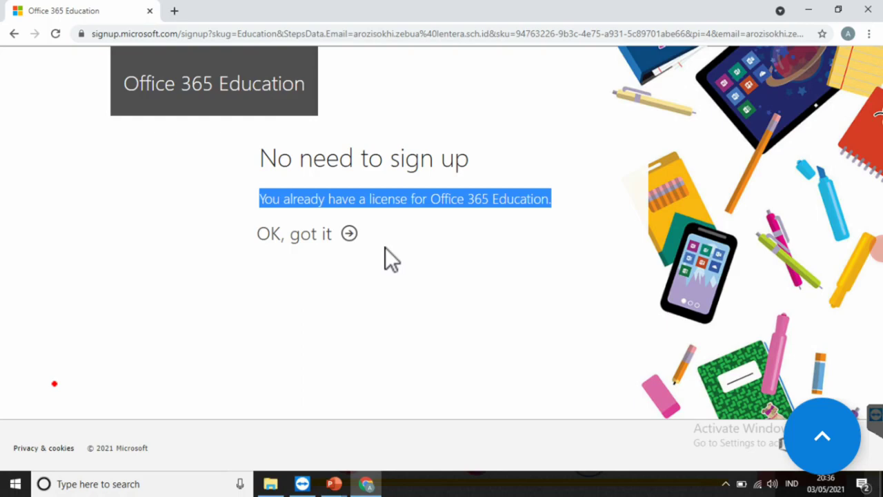
left_click(345, 258)
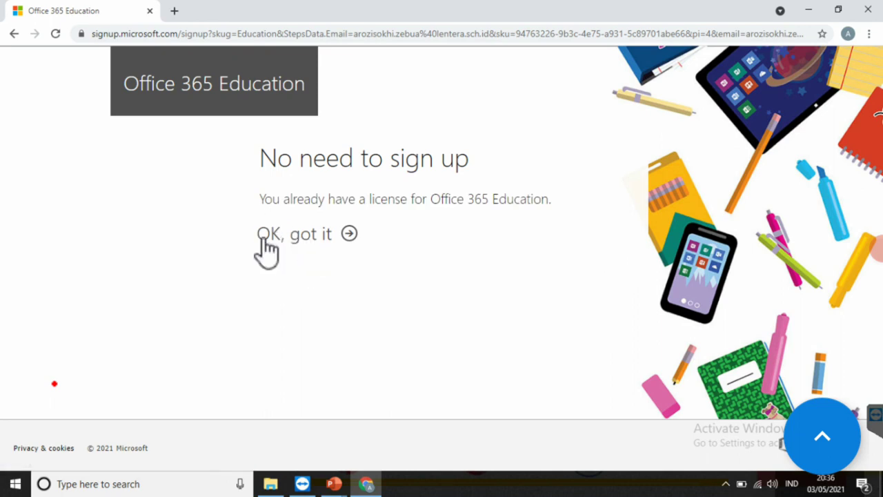
left_click(327, 238)
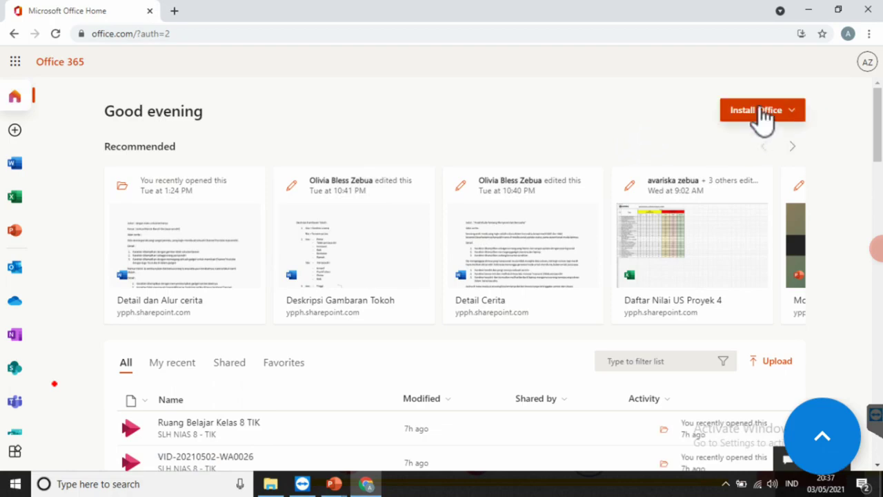
Step: From office.com's Install Office menu, download the Office 365 apps installer
left_click(799, 119)
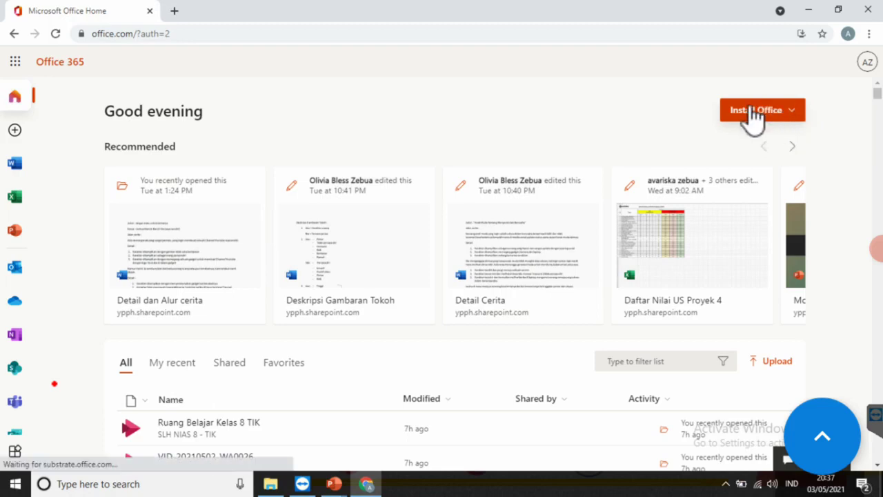
left_click(794, 116)
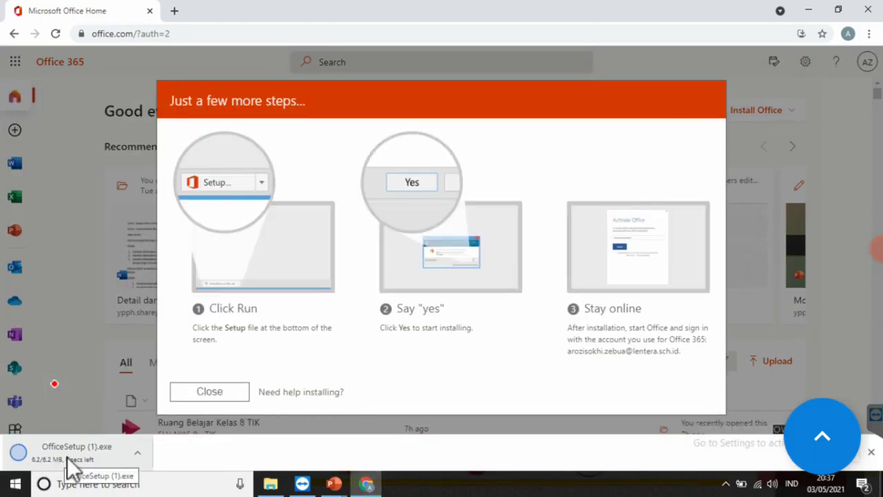
Step: Open the finished OfficeSetup (1).exe from Chrome's download bar
left_click(65, 455)
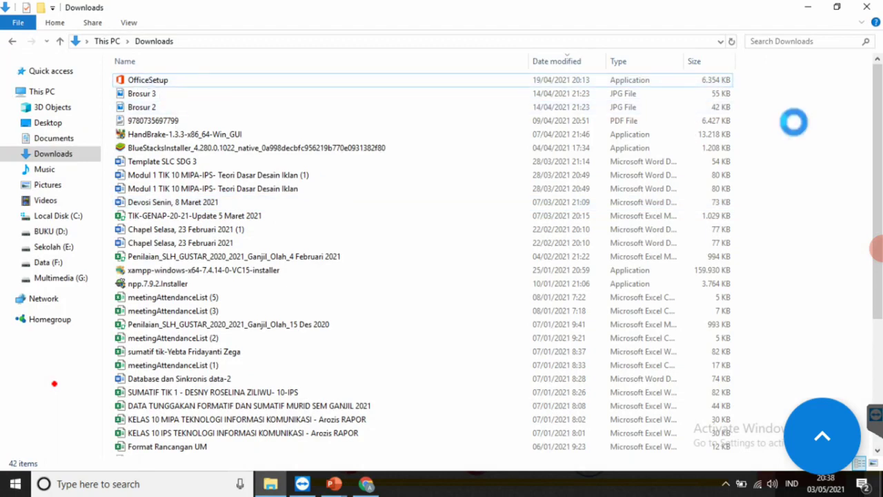
Step: Refresh the Downloads file list and minimize Chrome
right_click(792, 97)
left_click(762, 163)
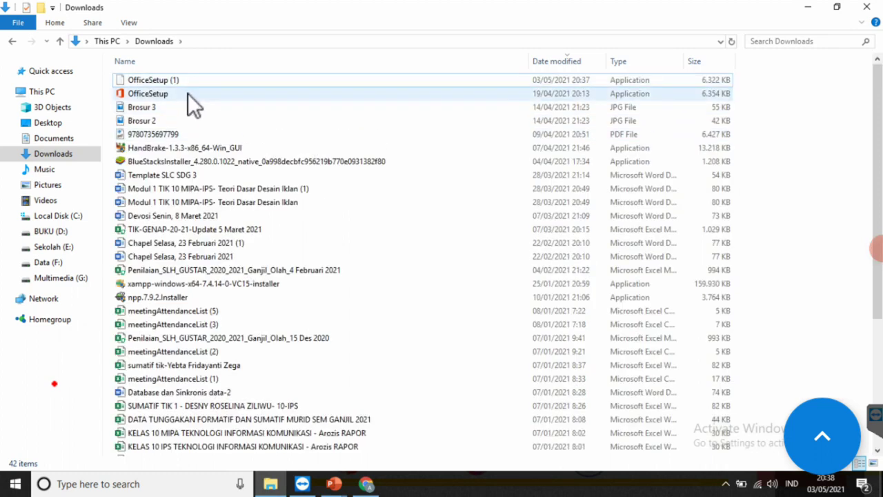
left_click(366, 485)
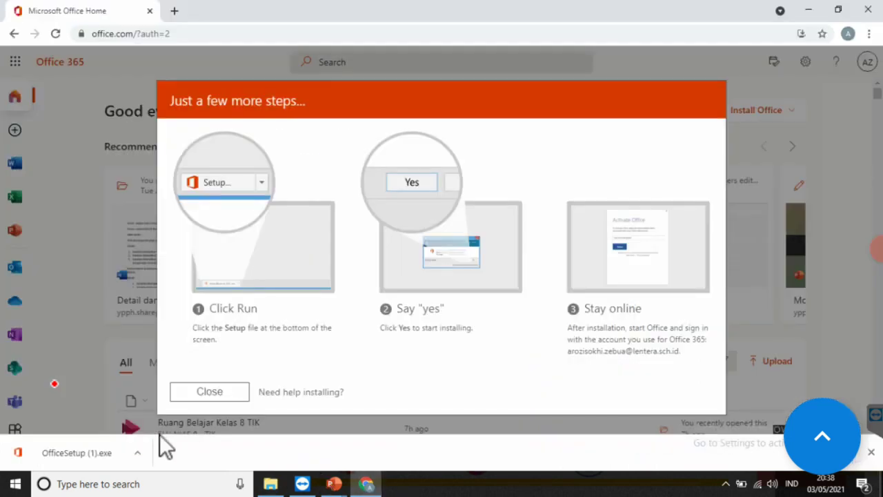
left_click(807, 13)
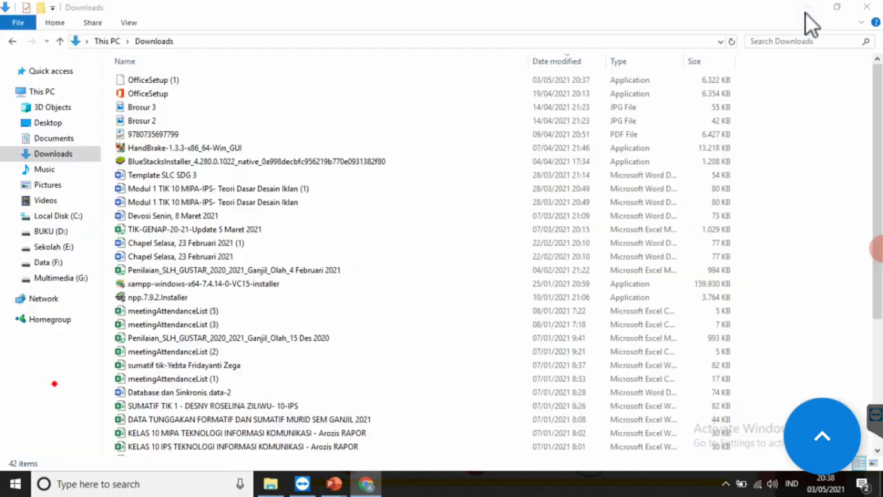
Step: Refresh the Downloads list again so the OfficeSetup (1) installer appears
right_click(802, 97)
left_click(753, 169)
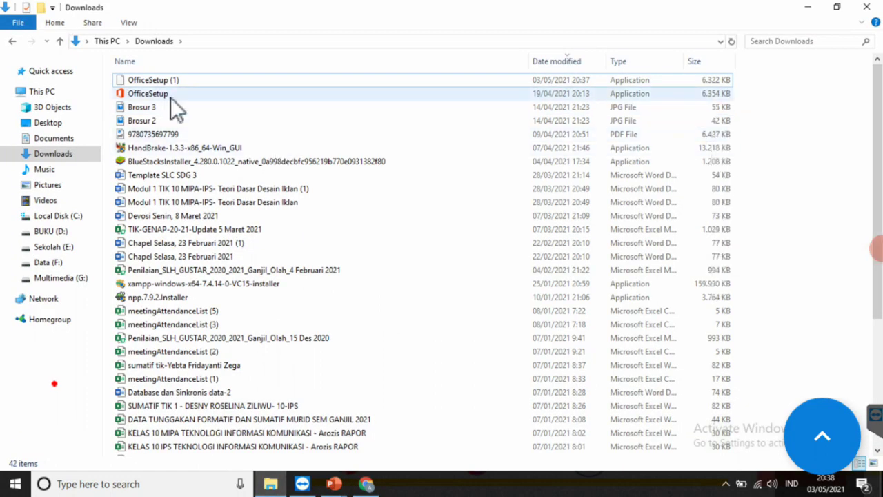
mouse_move(207, 93)
mouse_move(240, 96)
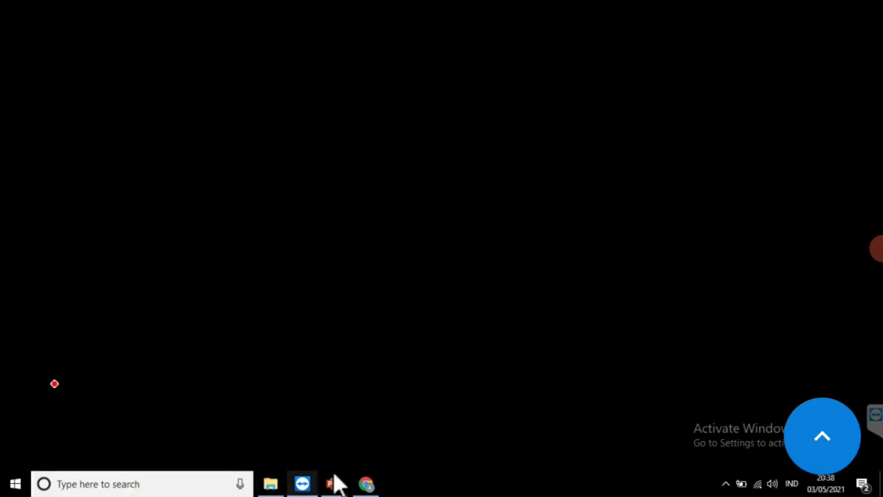
Step: Return to the Cara Instal Office 365 presentation, dismiss the resume prompt, and end the slide show
mouse_move(339, 487)
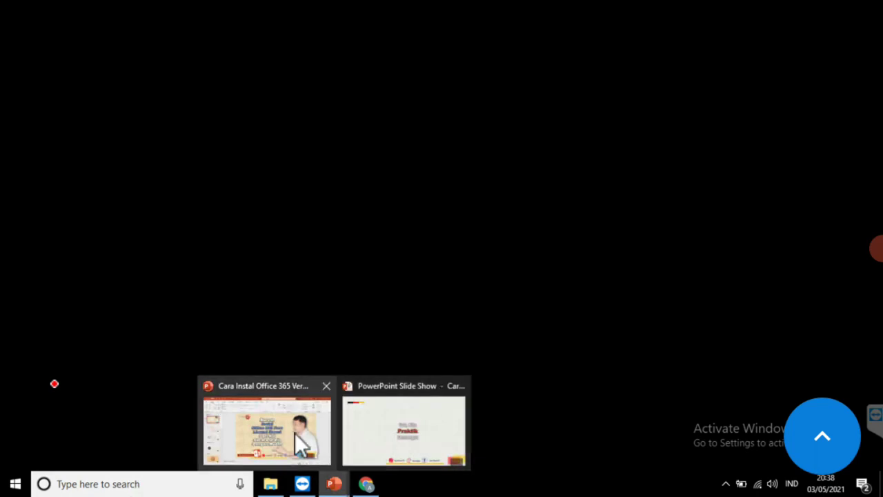
left_click(296, 432)
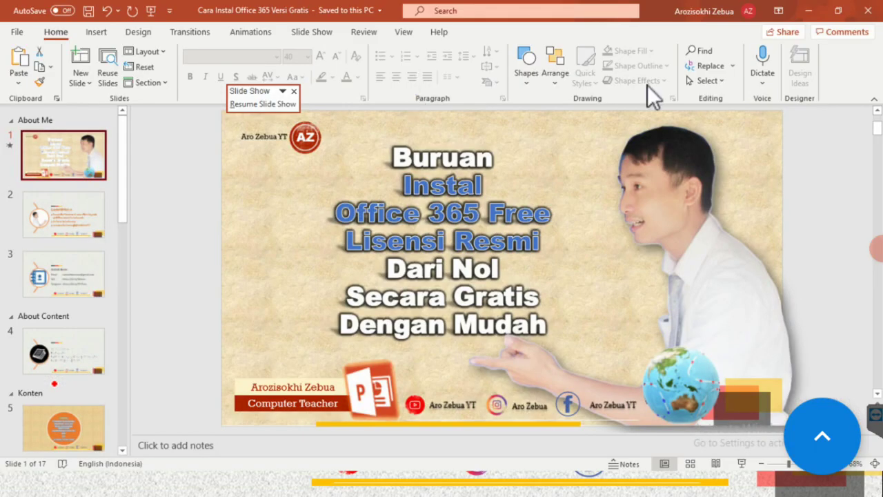
left_click(79, 273)
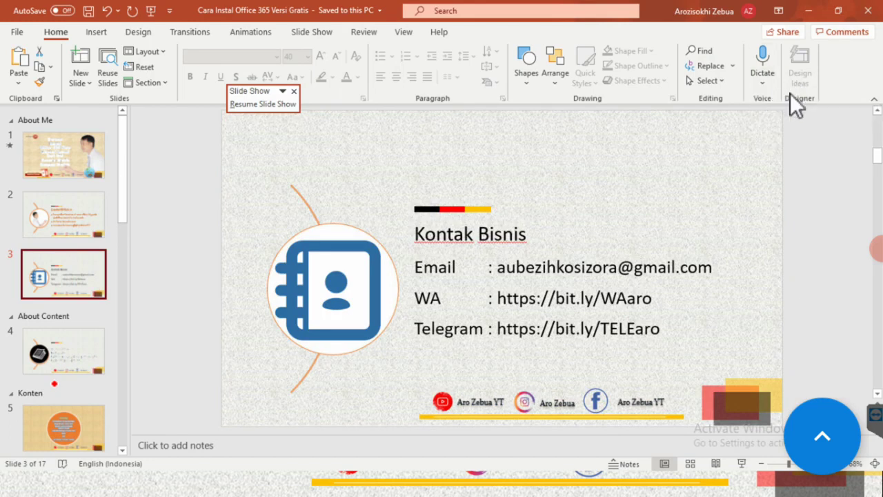
left_click(294, 92)
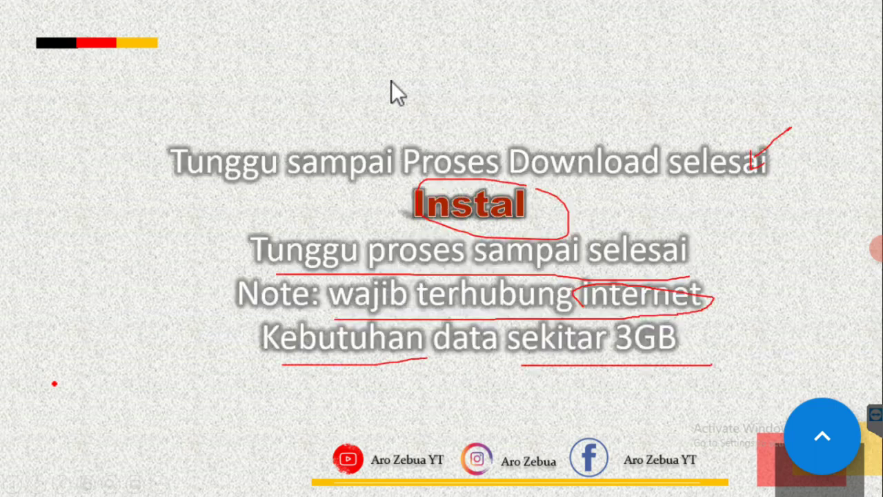
key("Escape")
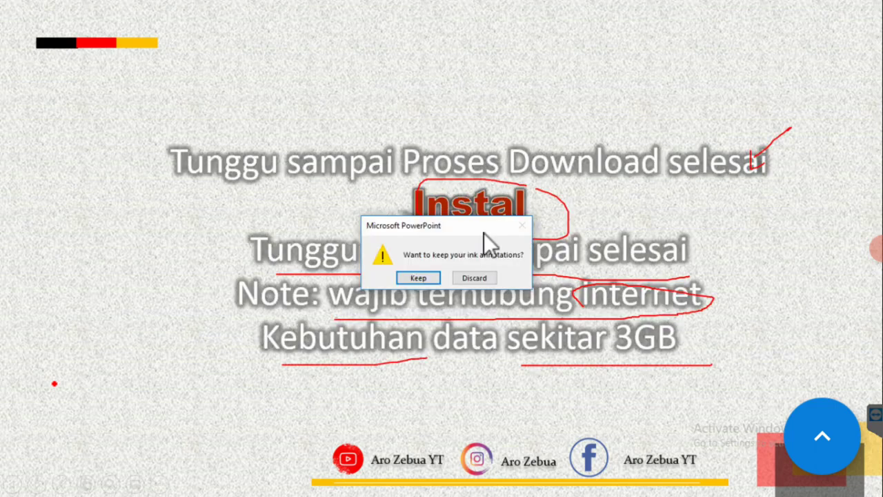
Step: Discard the slide show ink annotations and bring PowerPoint back to slide 16
left_click(484, 280)
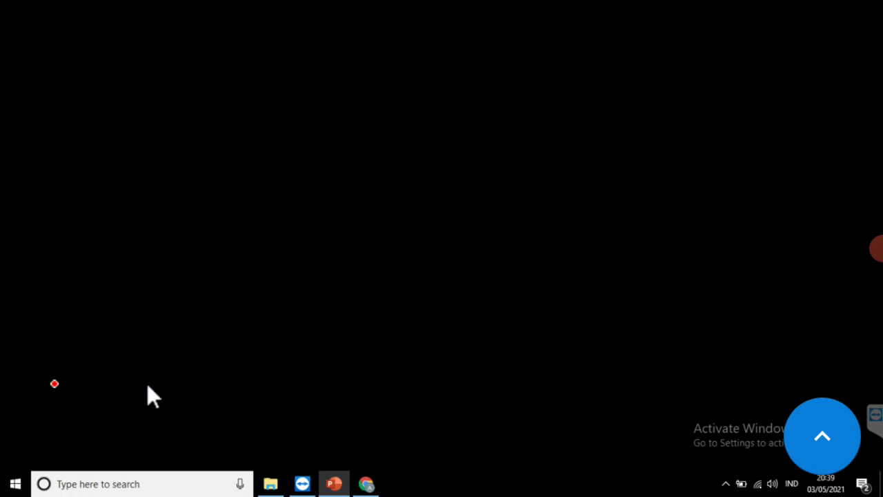
left_click(135, 483)
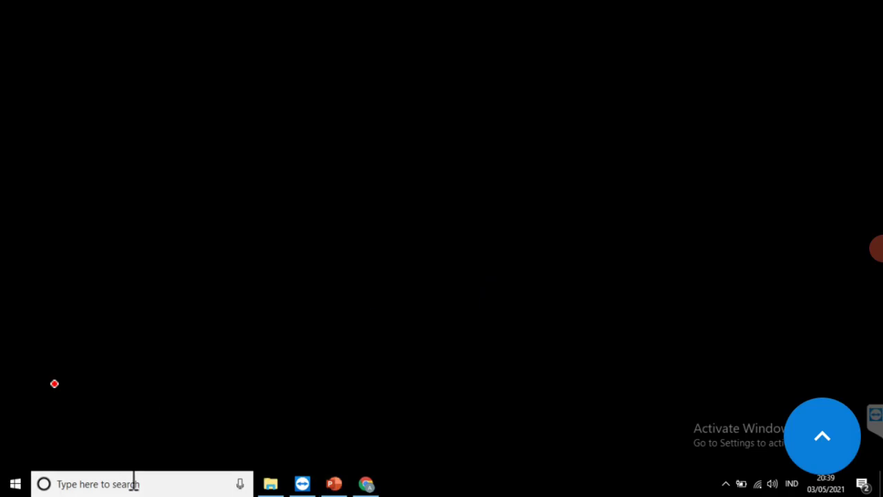
left_click(333, 485)
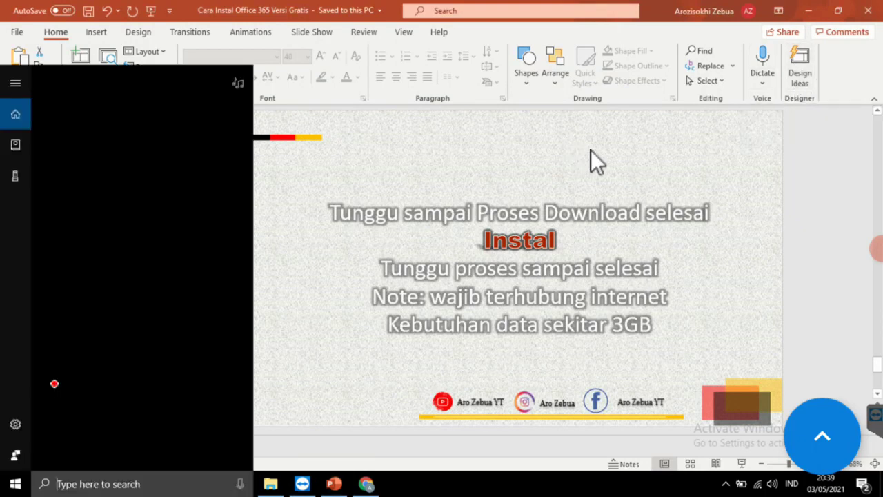
left_click(808, 103)
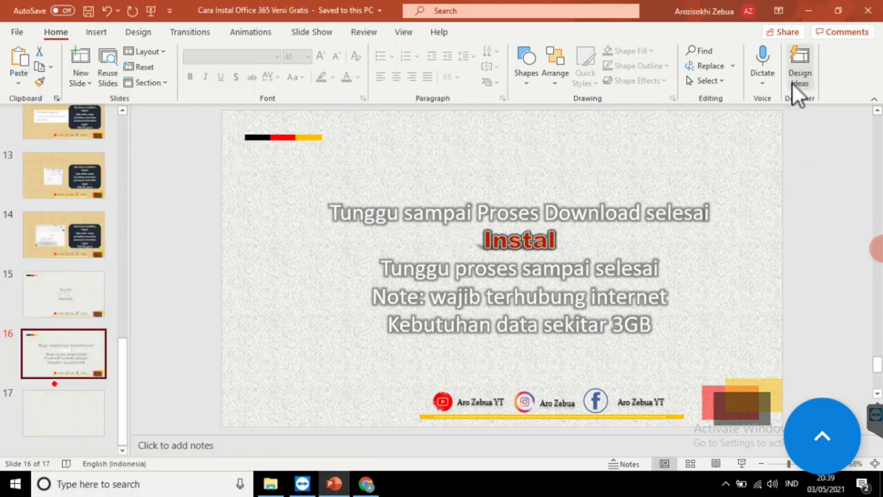
Step: Close the Design Ideas pane and scroll the slide thumbnails toward slide 17
left_click(796, 73)
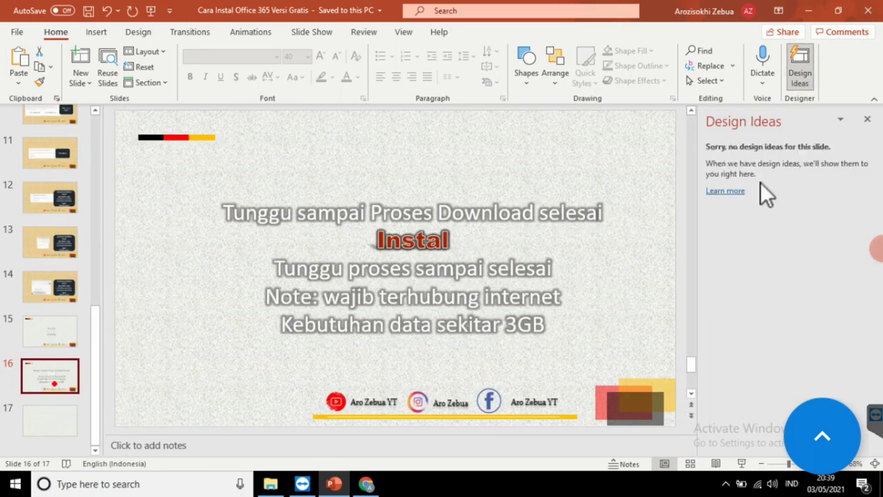
left_click(868, 118)
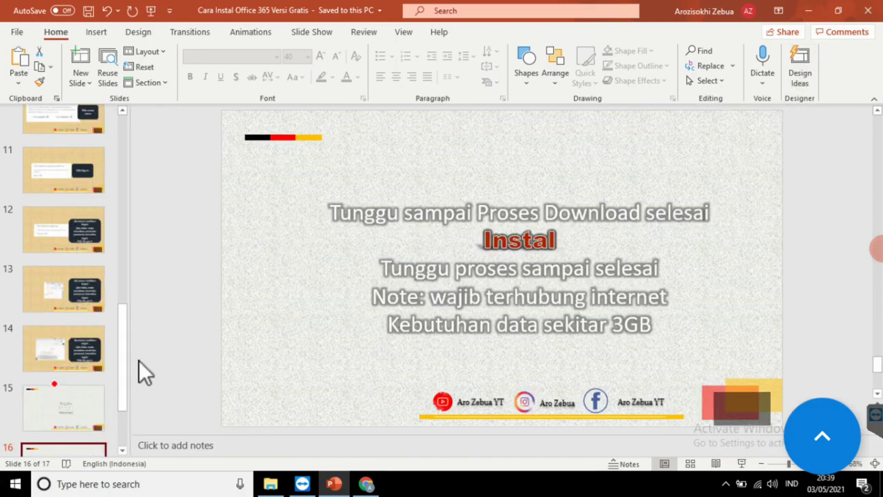
scroll(139, 361, "down", 2)
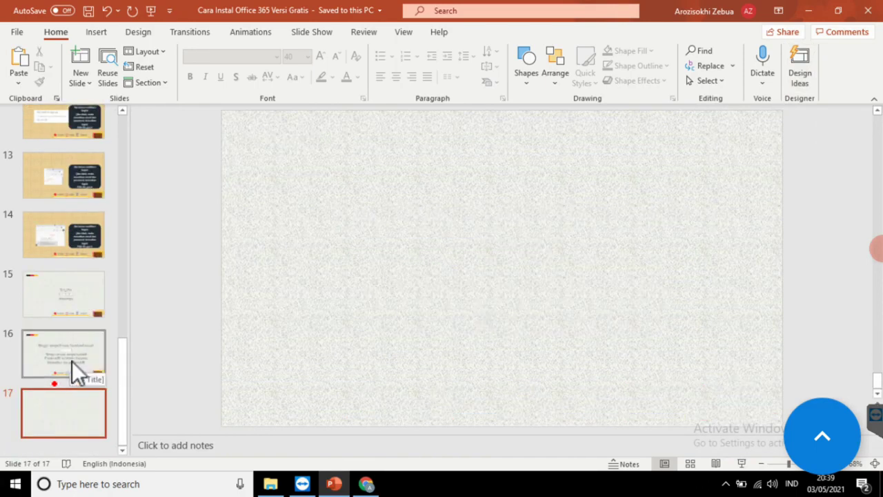
scroll(74, 359, "up", 2)
scroll(76, 354, "up", 1)
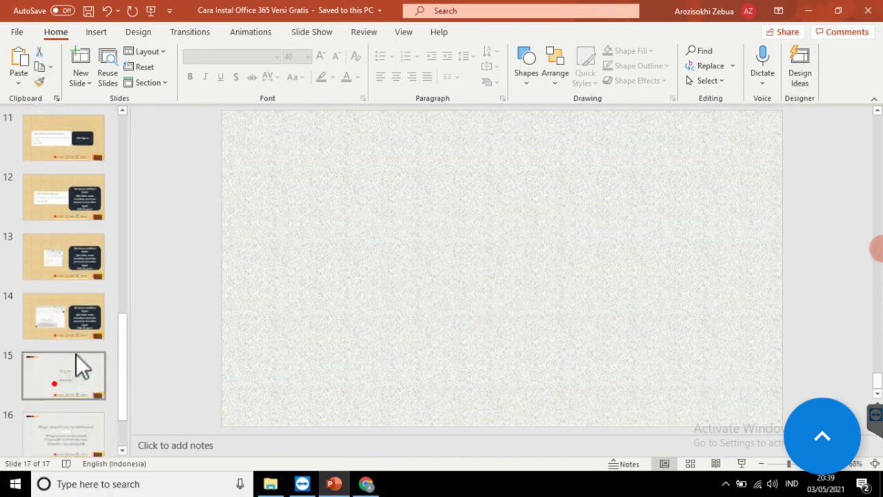
scroll(76, 354, "up", 1)
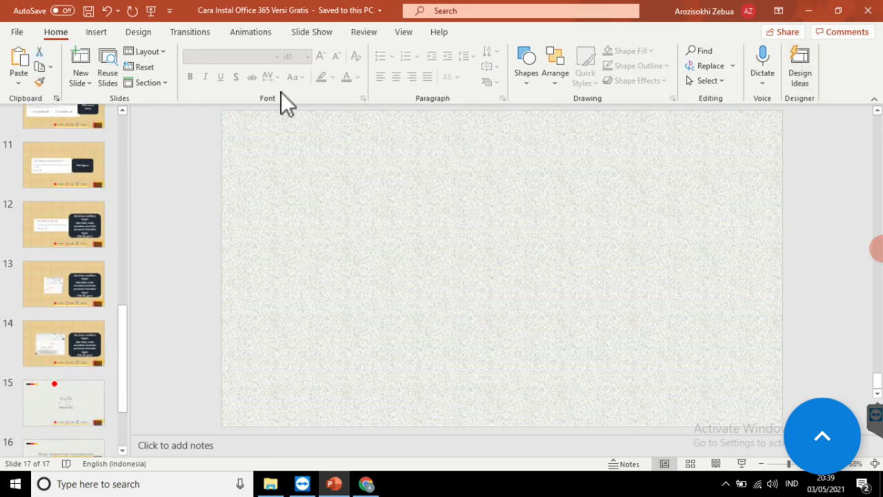
Step: Insert the third stock 3D model from the Chemistry category onto slide 17
left_click(105, 30)
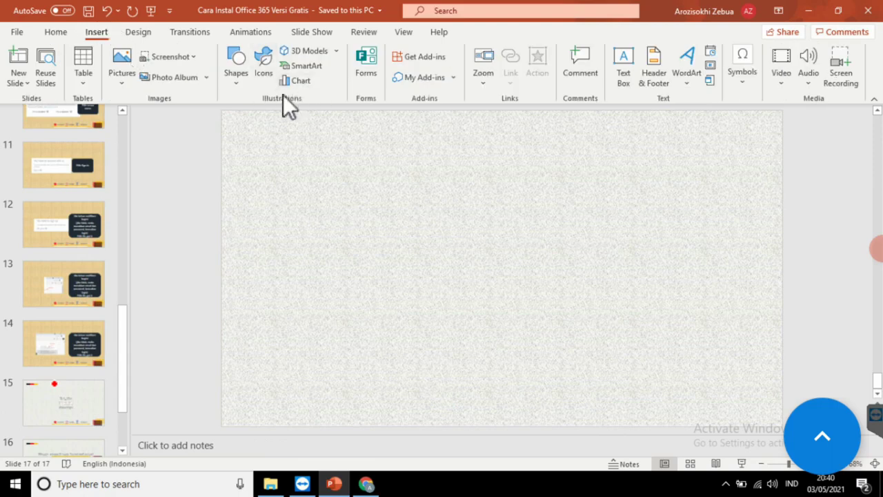
left_click(336, 52)
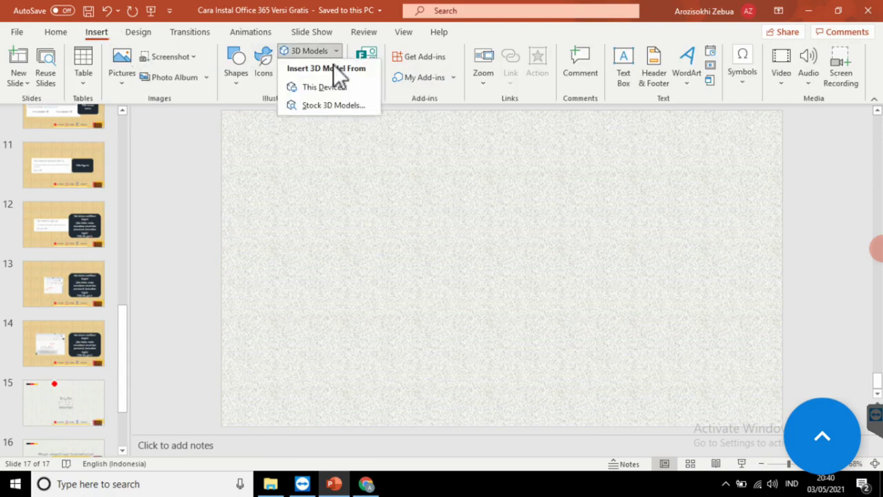
left_click(319, 106)
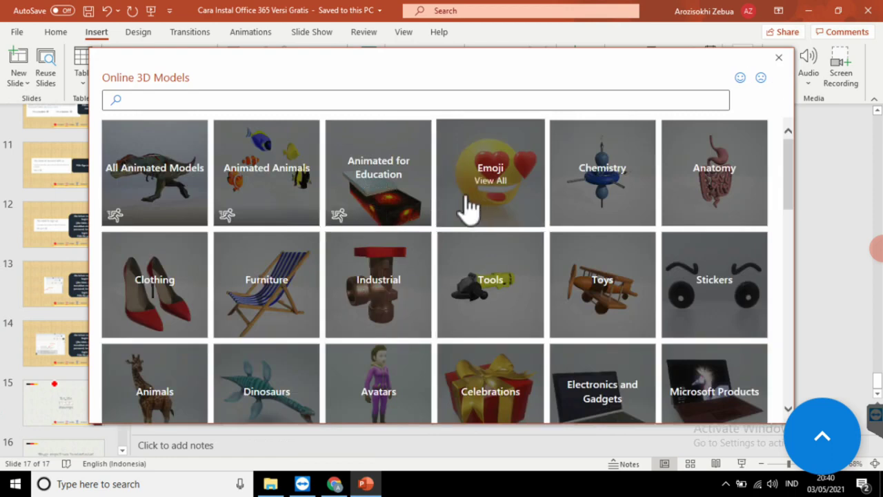
left_click(602, 172)
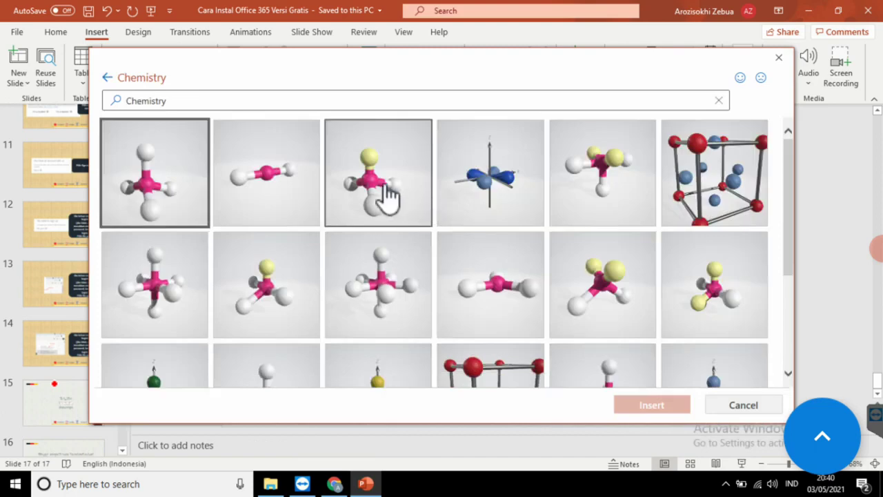
left_click(384, 197)
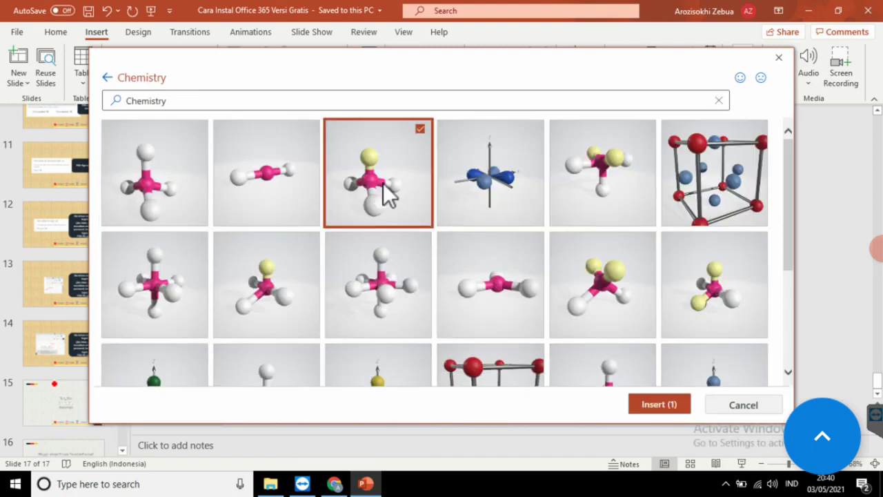
left_click(638, 409)
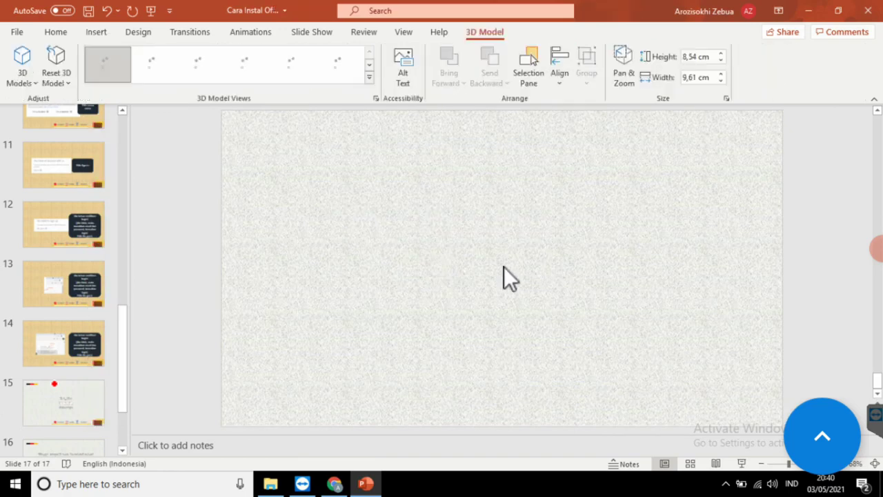
Step: Rotate the 3D molecule to a new angle and deselect it
left_click_drag(502, 269, 560, 310)
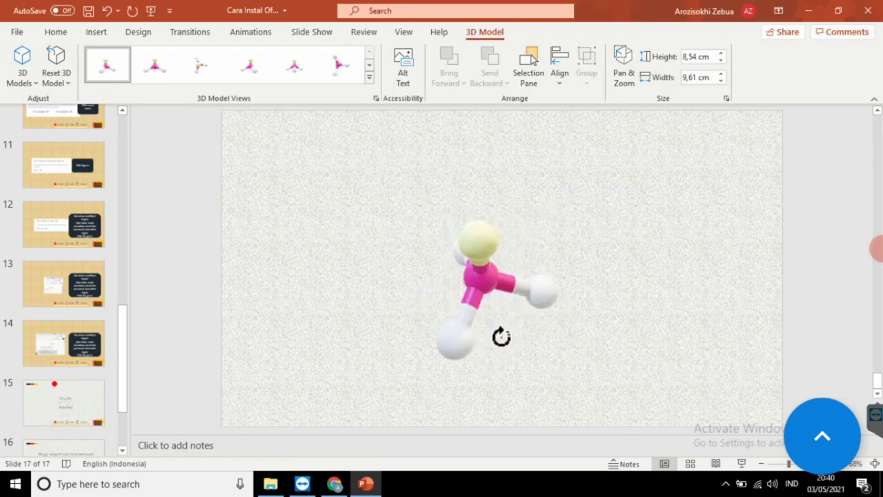
left_click_drag(560, 309, 580, 280)
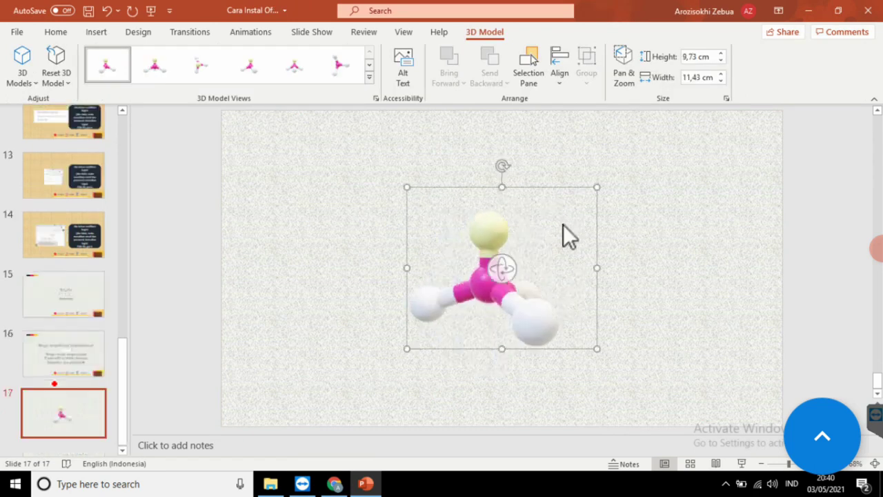
left_click(492, 192)
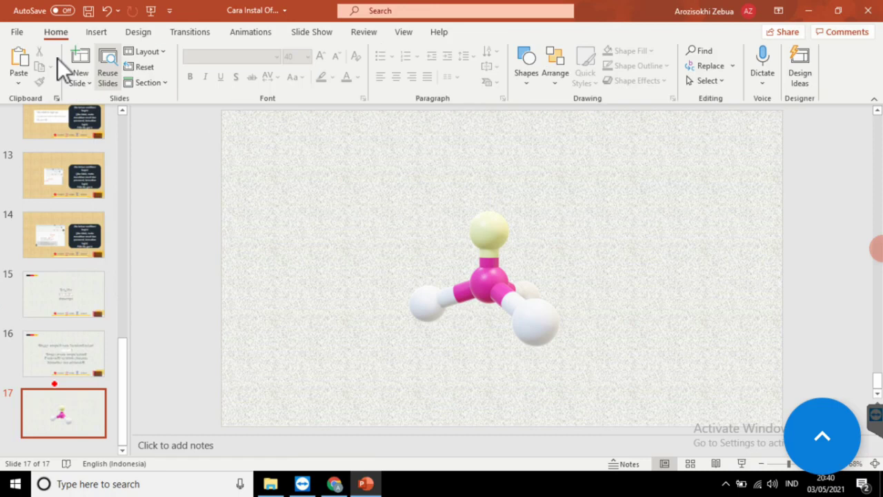
left_click(17, 35)
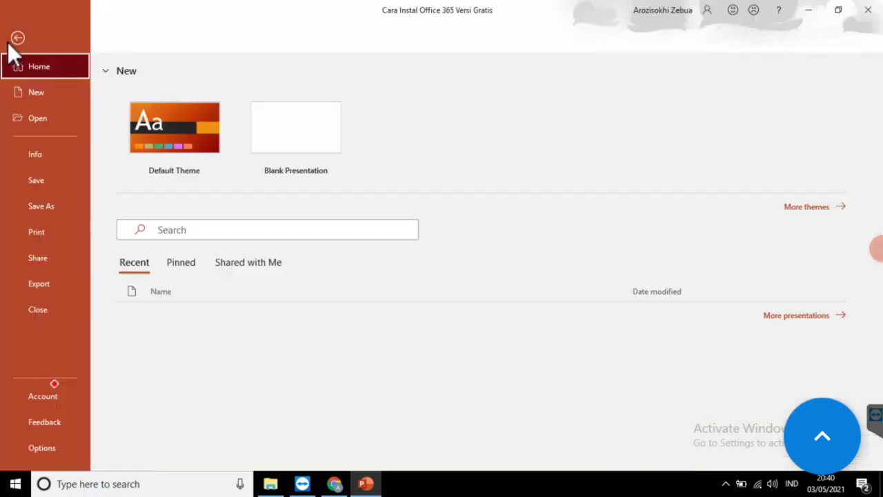
left_click(61, 286)
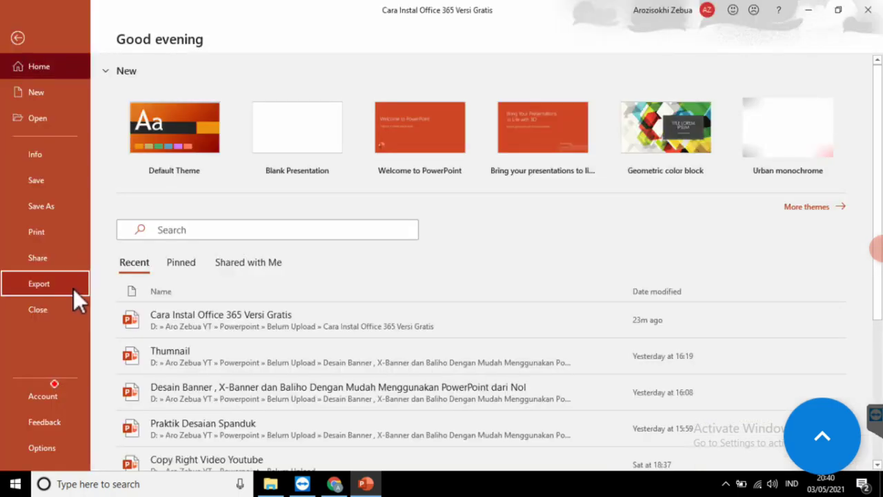
left_click(73, 288)
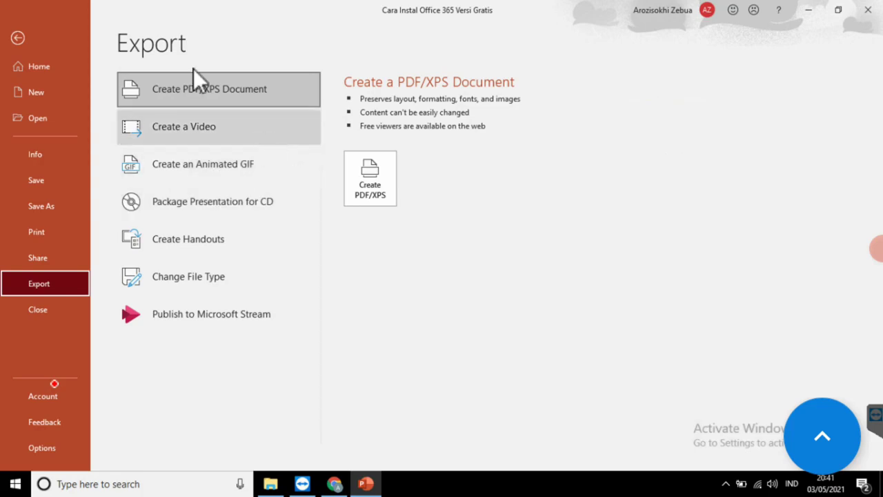
left_click(17, 36)
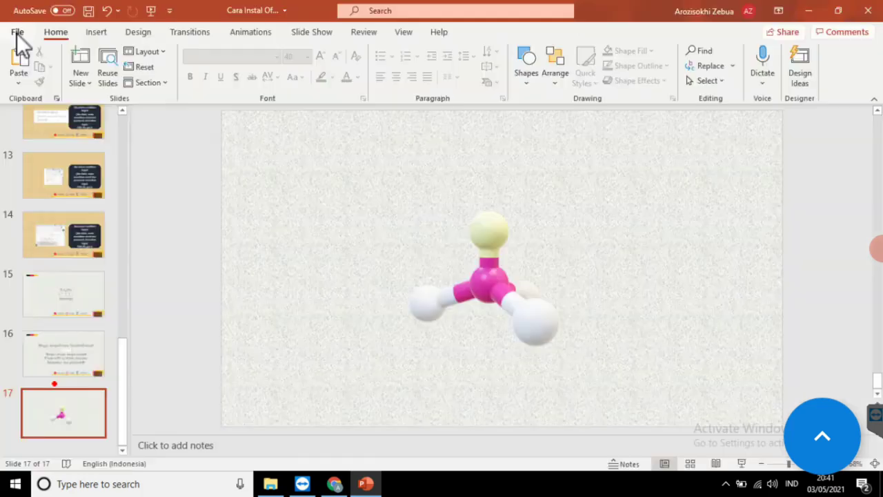
Step: Search for 'word', launch the Word desktop app, and create a blank document
left_click(72, 484)
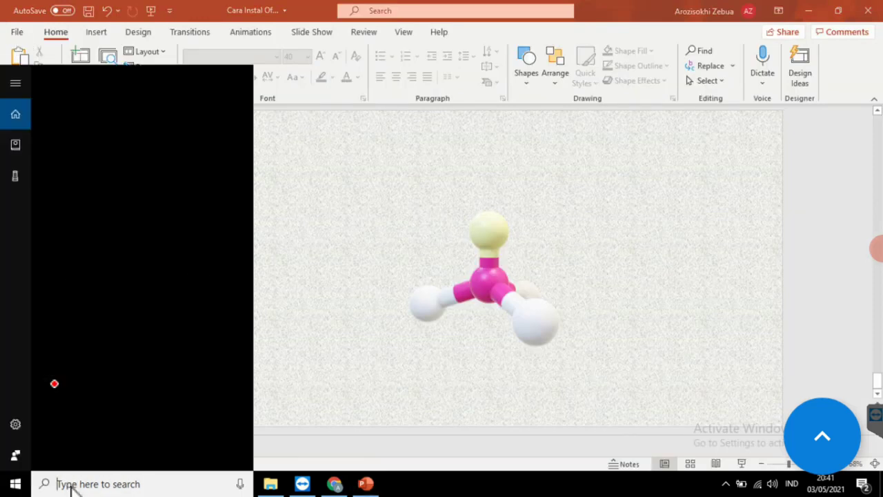
type("word")
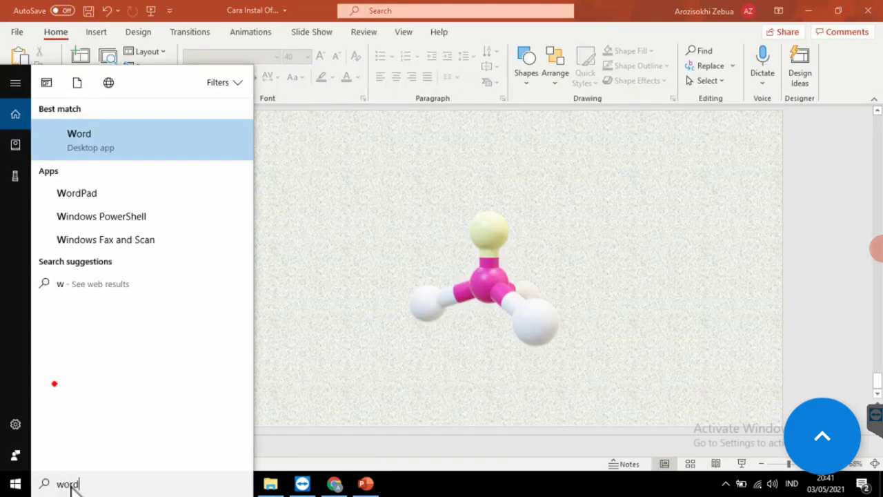
left_click(113, 139)
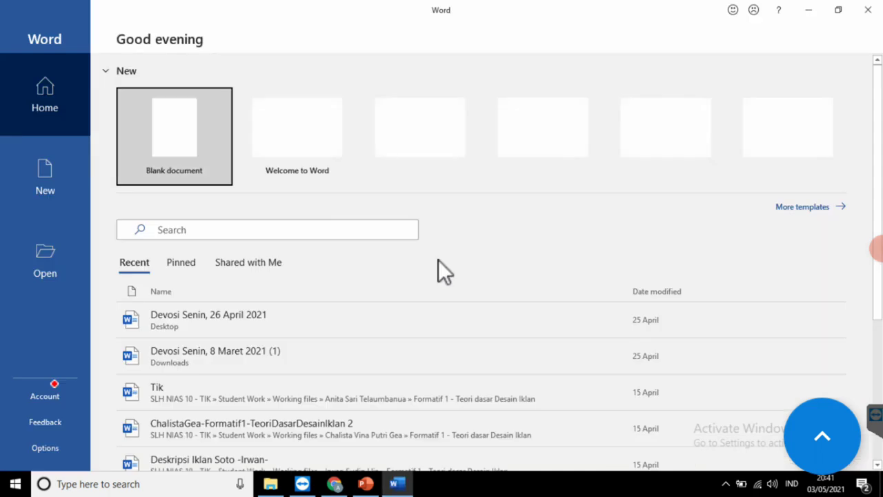
left_click(183, 138)
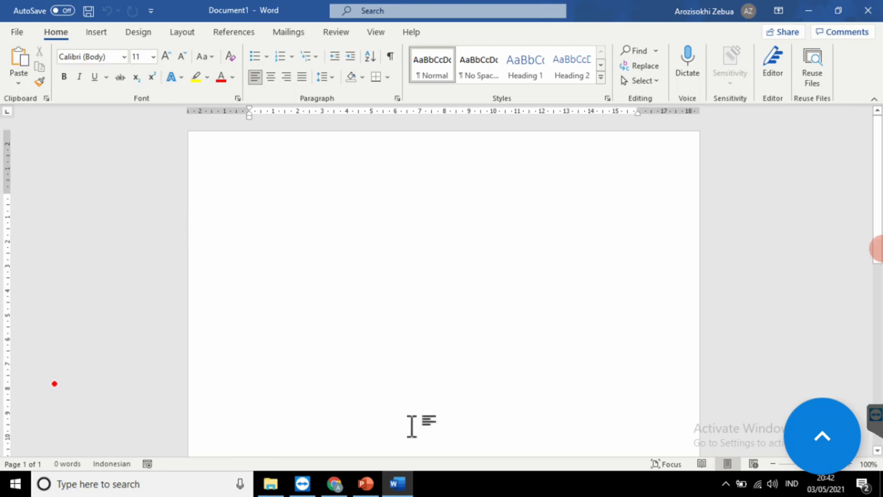
Step: Switch back to the PowerPoint presentation showing slide 17 with the molecule
left_click(364, 484)
scroll(69, 193, "up", 2)
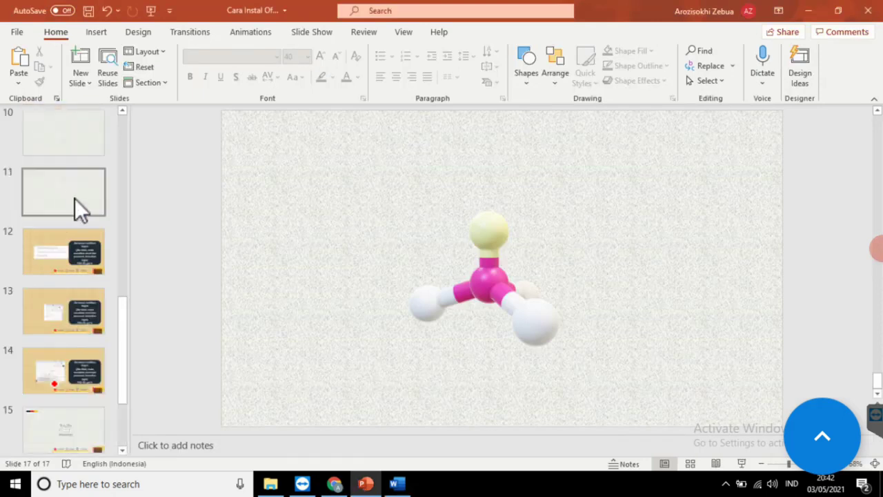
Step: Select slide 1 and play the presentation full screen from the beginning
scroll(125, 323, "up", 4)
scroll(124, 259, "down", 3)
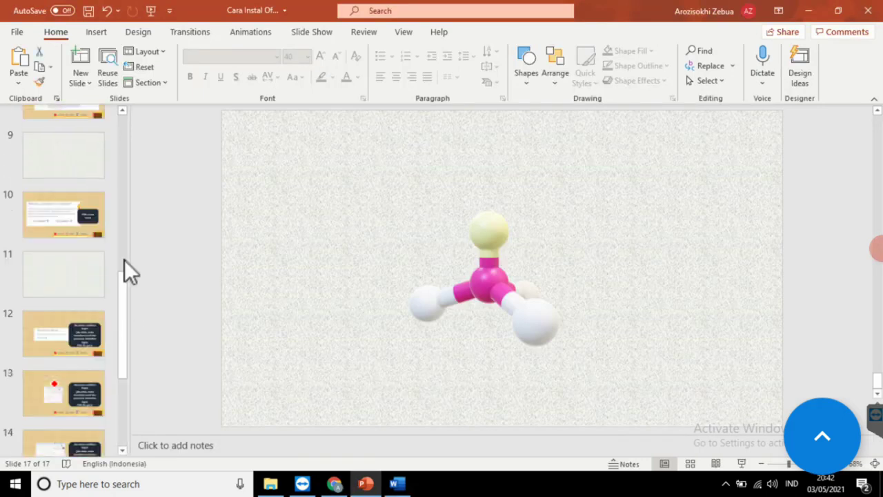
scroll(122, 207, "up", 2)
scroll(120, 205, "up", 7)
left_click(67, 145)
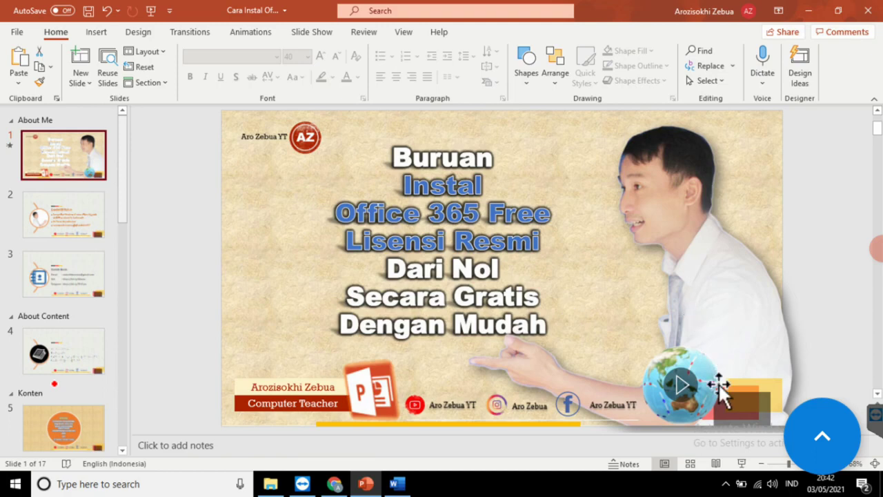
left_click(743, 463)
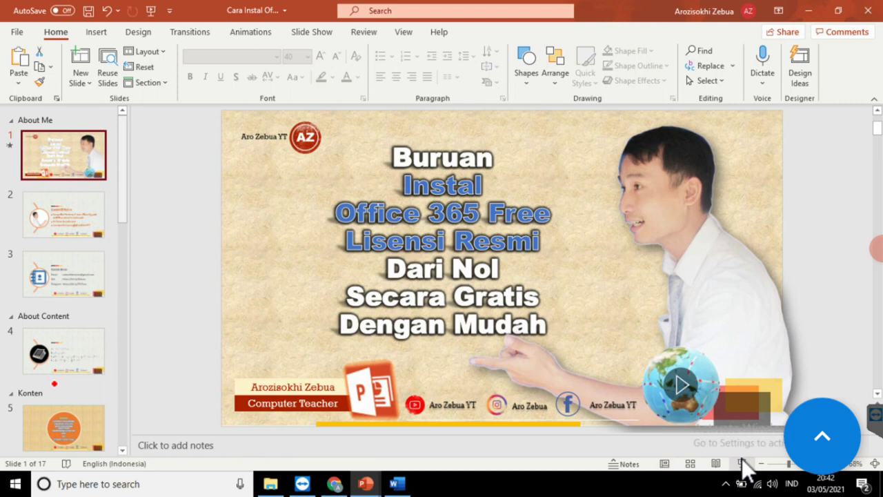